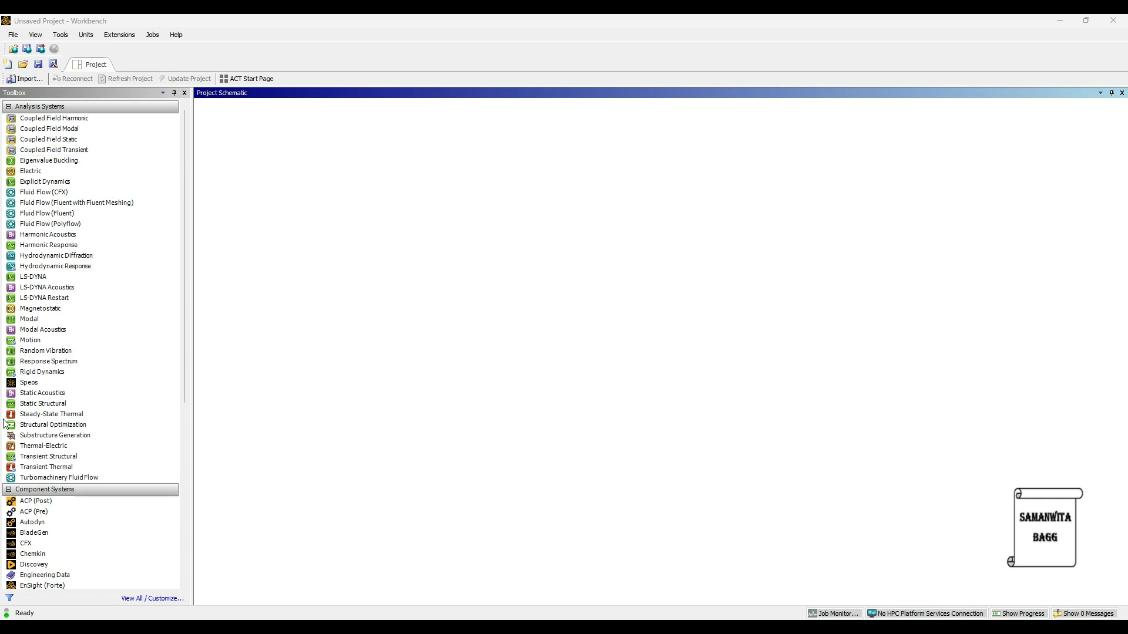
Add a Static Structural system to the project and add Aluminum Alloy from General Materials to its engineering data.
click(48, 405)
double_click(48, 410)
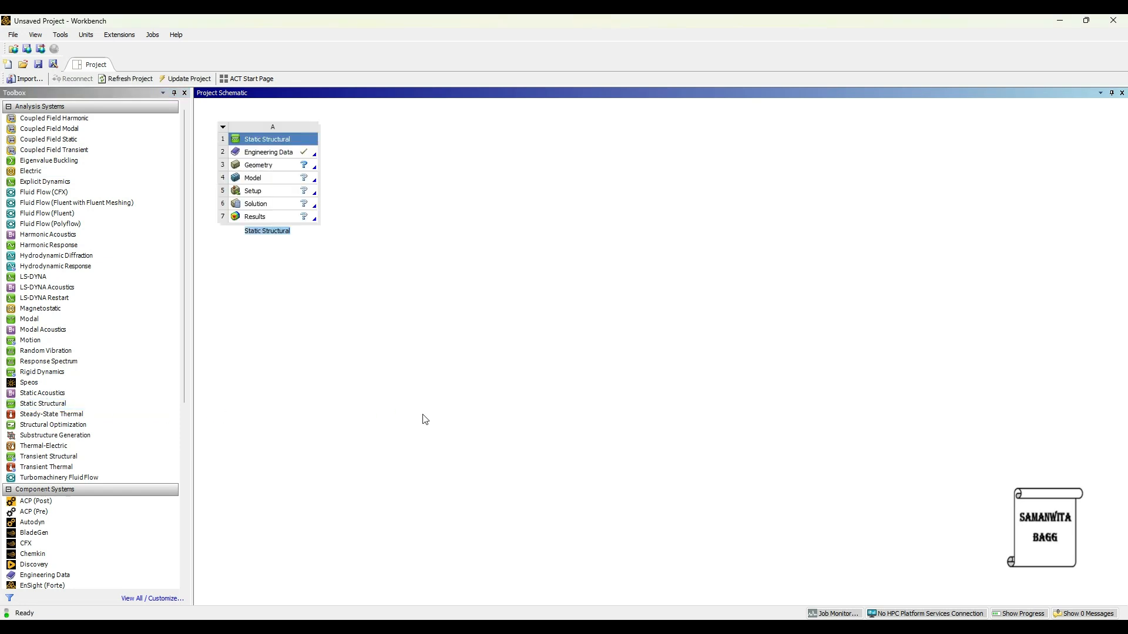
double_click(267, 153)
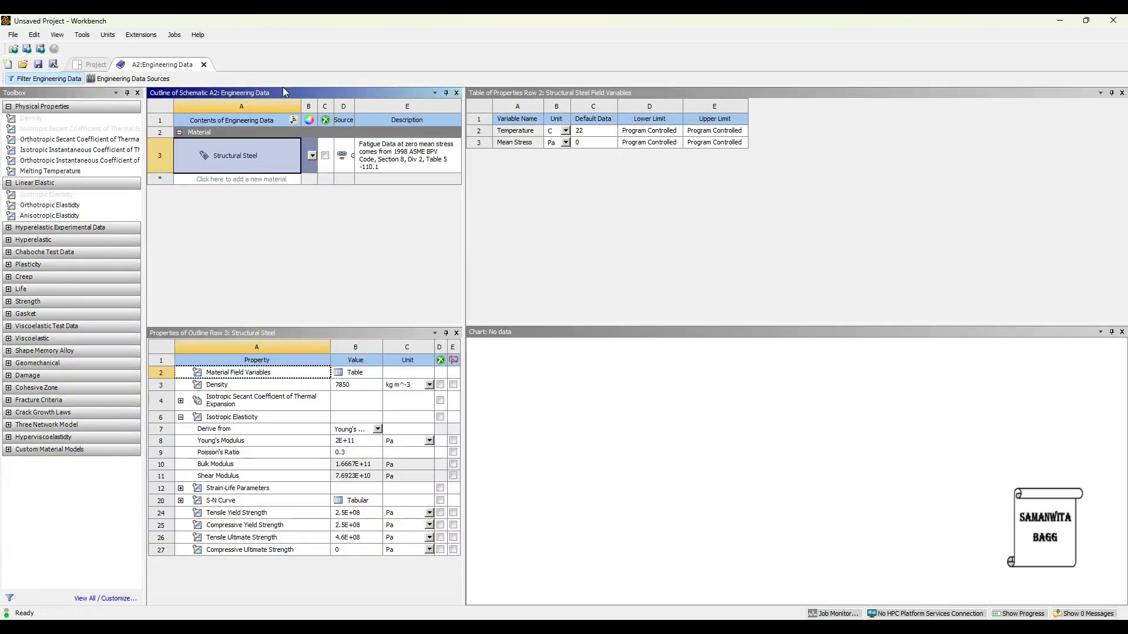
click(141, 79)
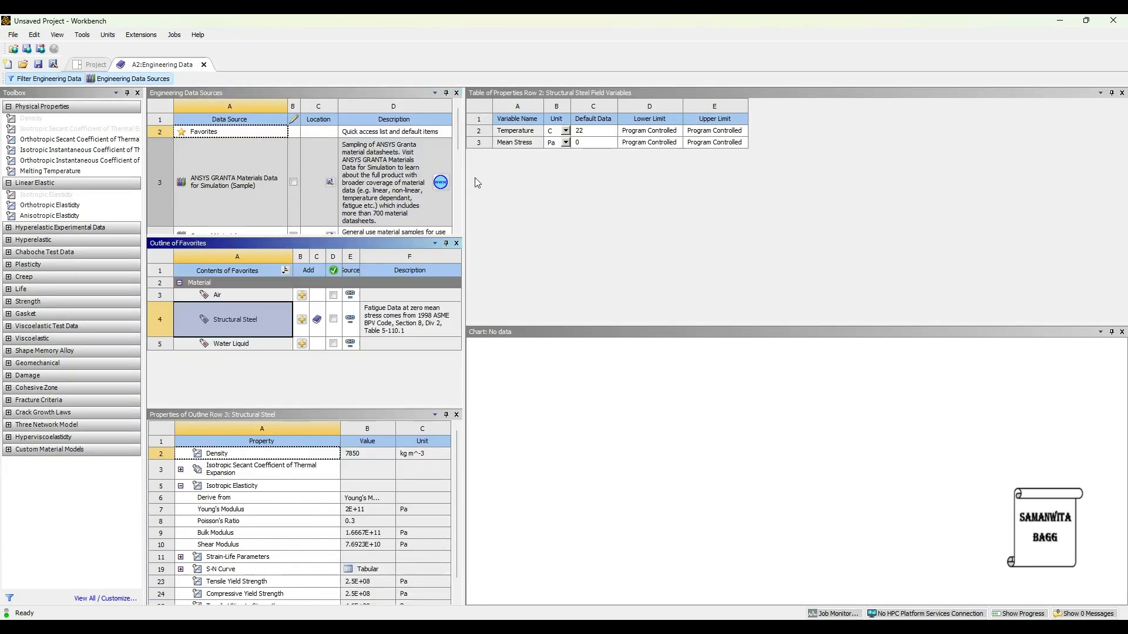
drag(464, 181, 738, 181)
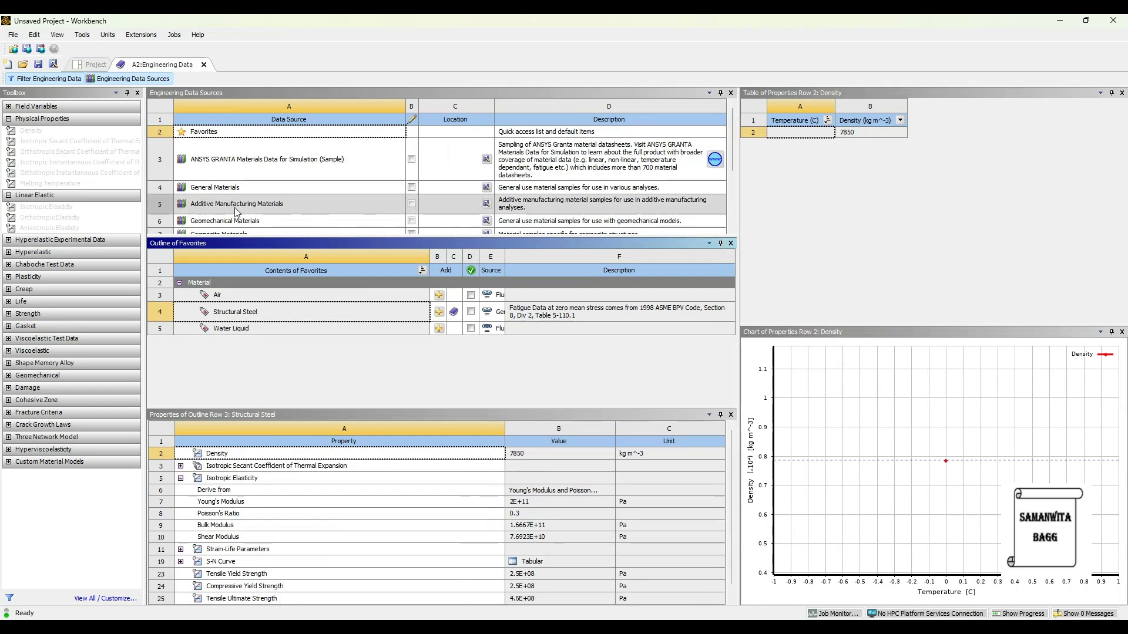
click(313, 189)
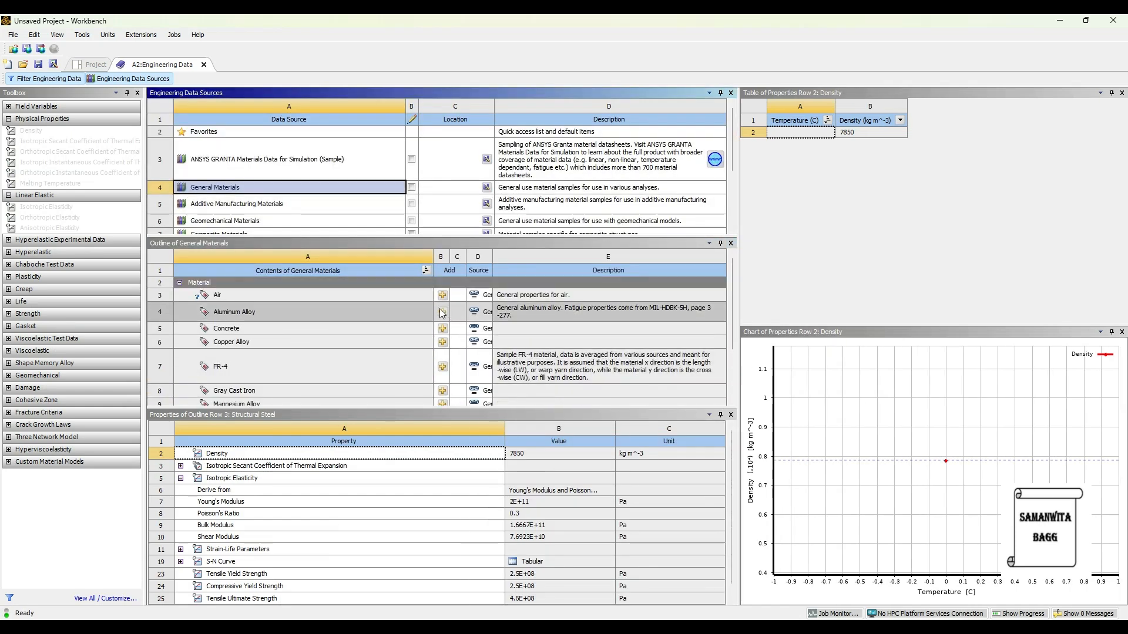
click(442, 312)
scroll(388, 329, up, 3)
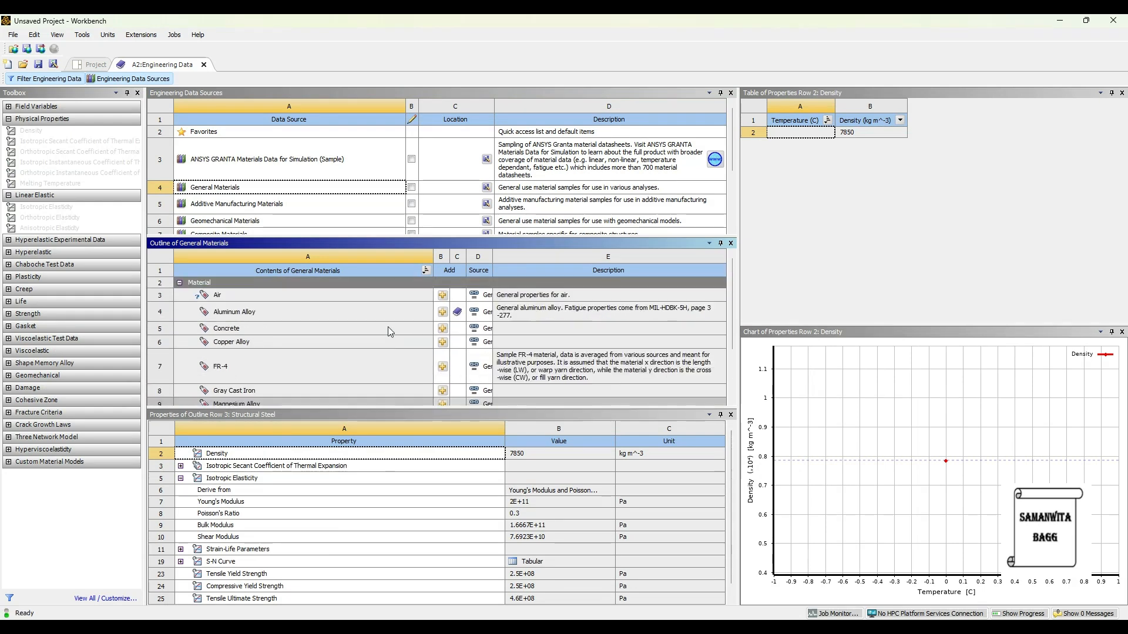
Update the project and import naca63412 airfoil.agdb as the geometry of the Static Structural system.
click(95, 65)
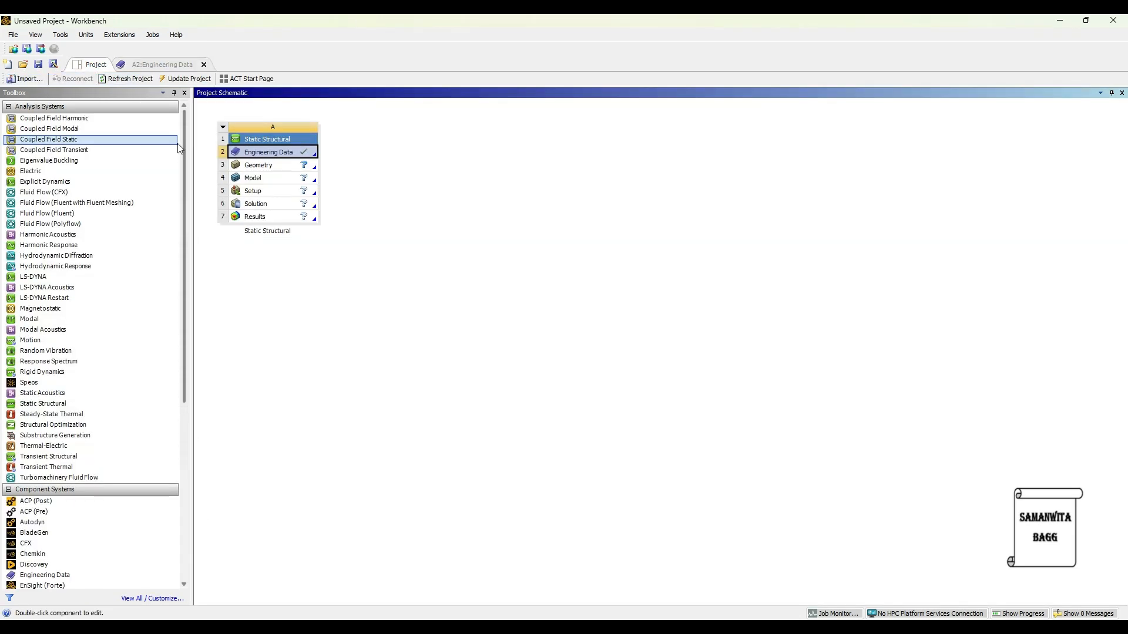
click(187, 79)
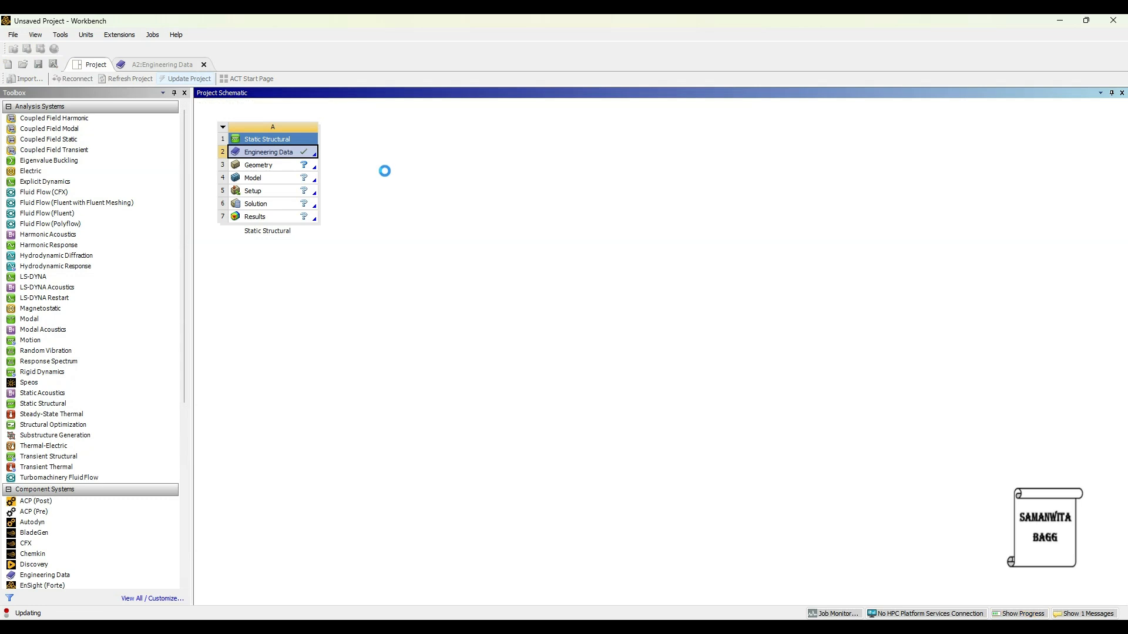
click(260, 167)
right_click(260, 167)
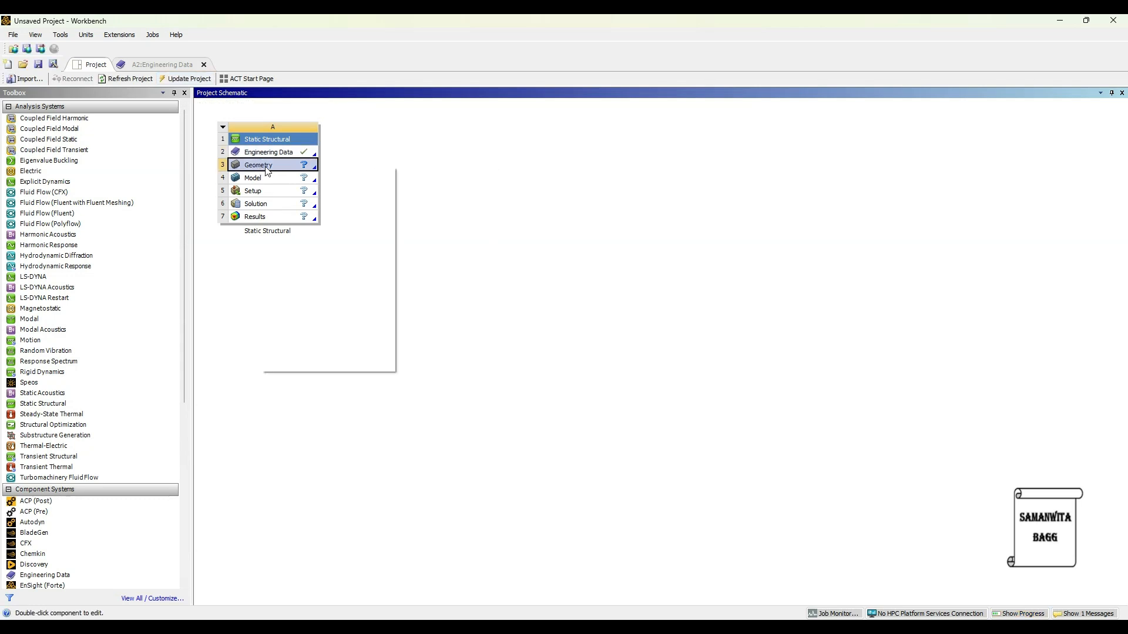
mouse_move(353, 217)
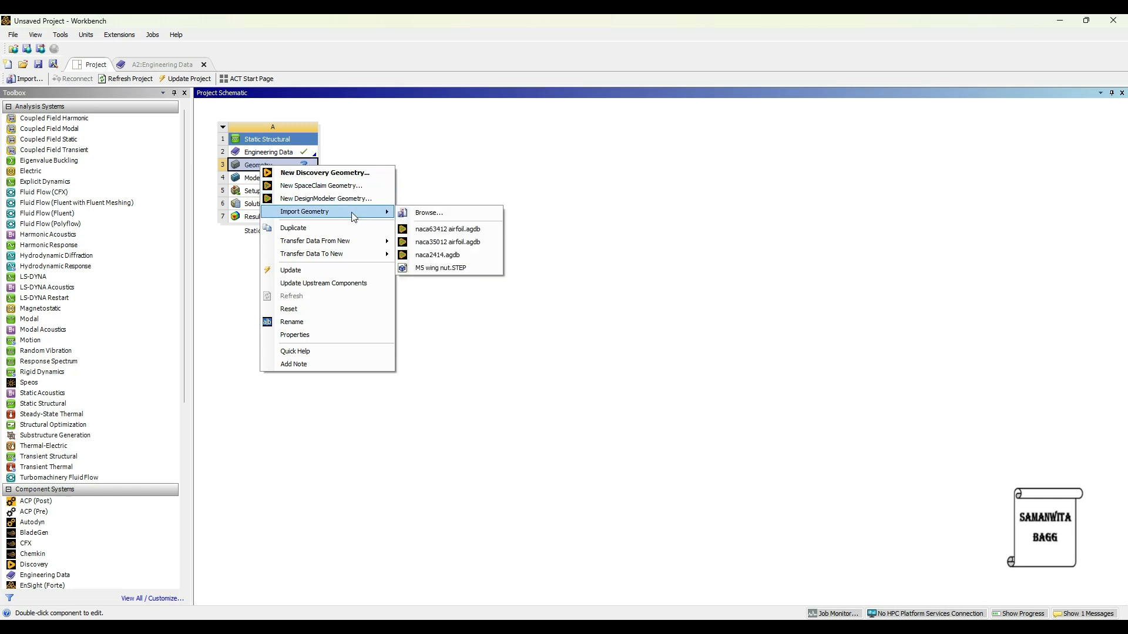
click(461, 231)
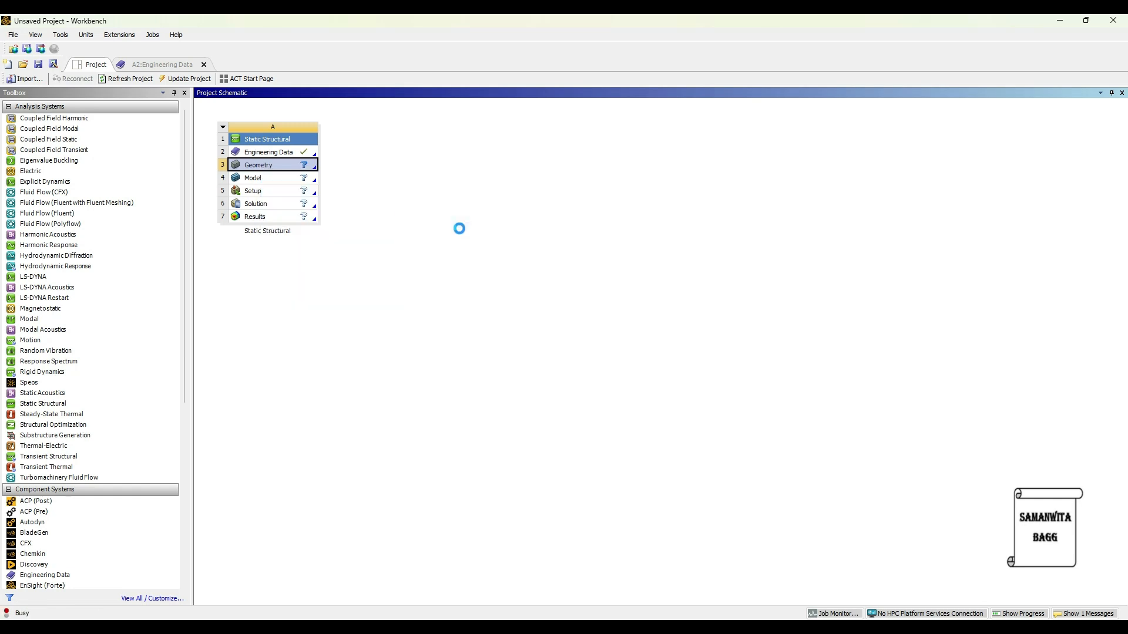
Suppress the Line Body and Surface Body in DesignModeler and review the remaining Solid and its Extrude1 feature.
double_click(264, 171)
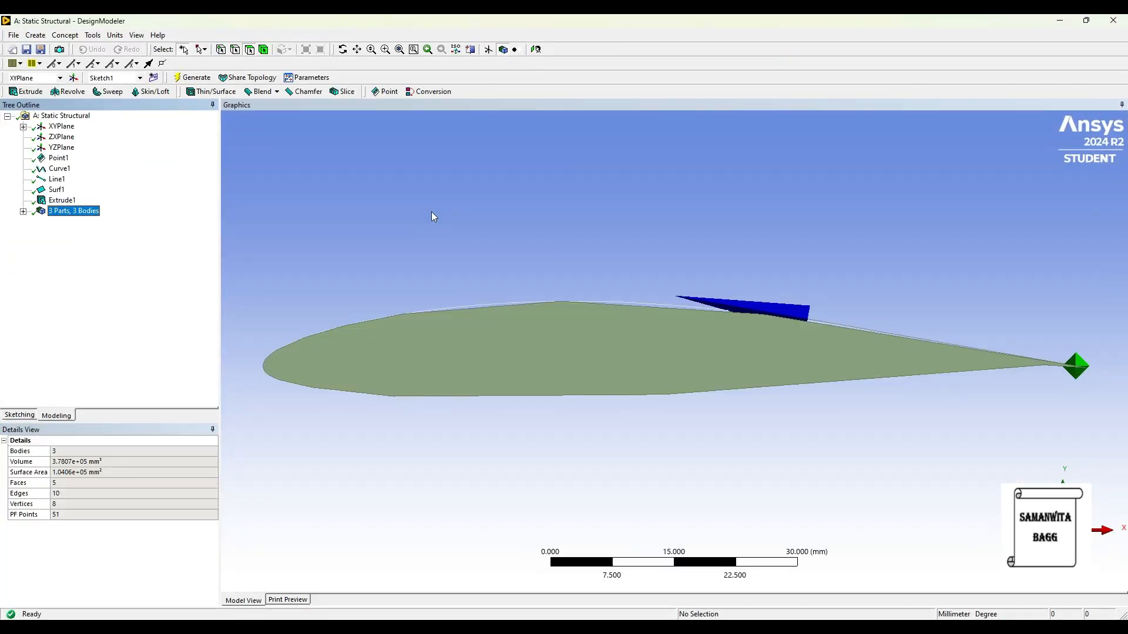
click(23, 212)
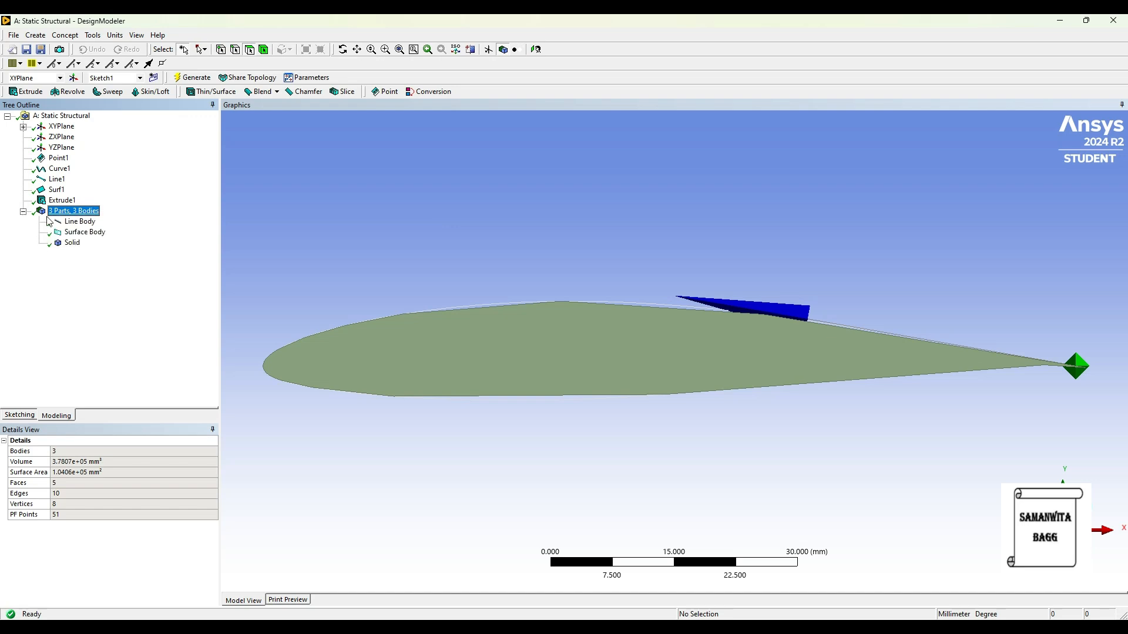
right_click(80, 223)
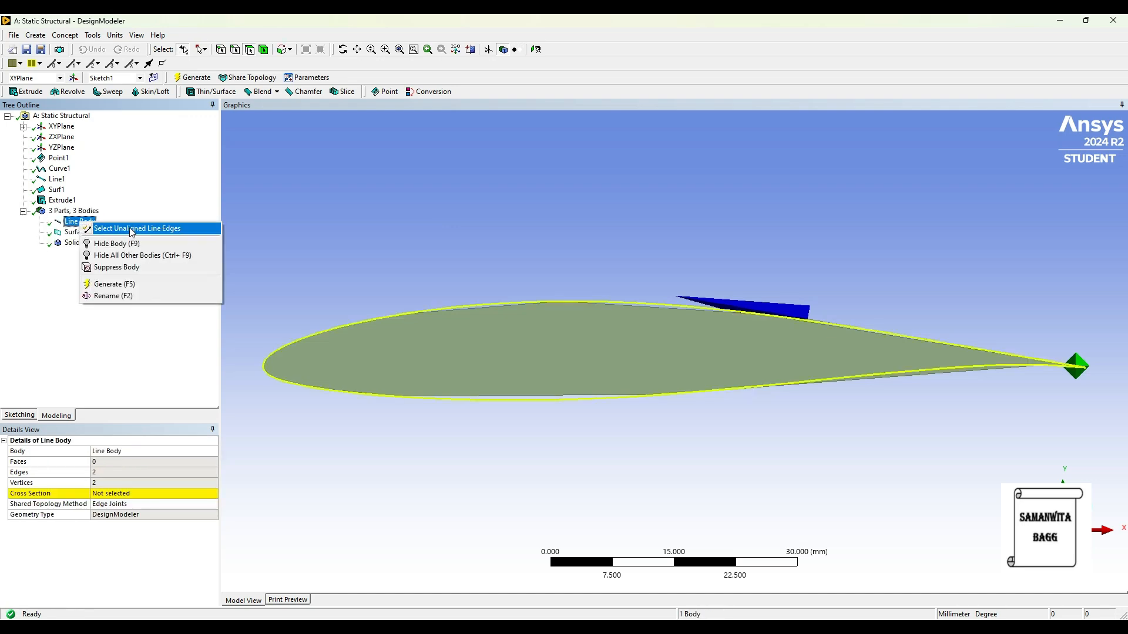
click(140, 268)
right_click(85, 233)
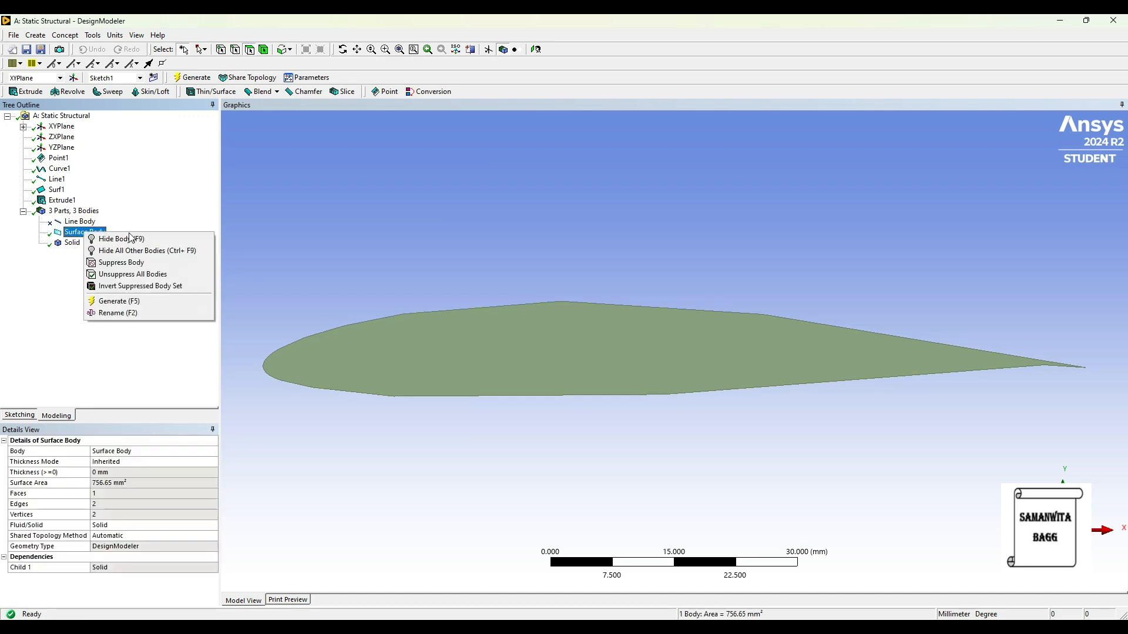
click(151, 262)
click(72, 242)
middle_drag(324, 253, 433, 315)
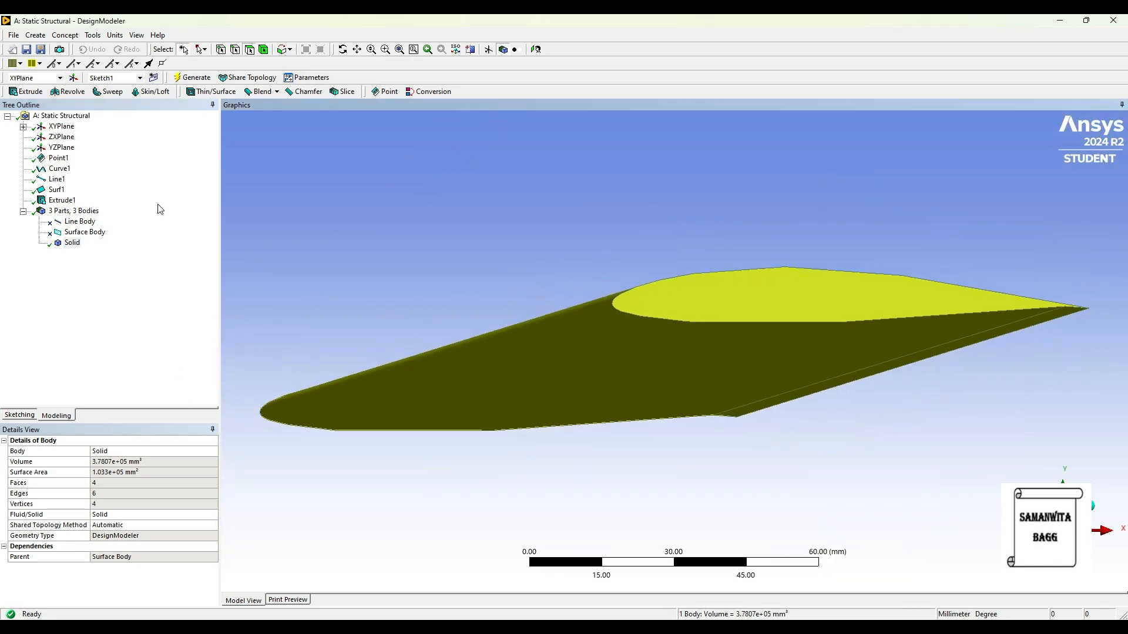
click(63, 201)
middle_drag(667, 256, 532, 283)
scroll(531, 281, down, 2)
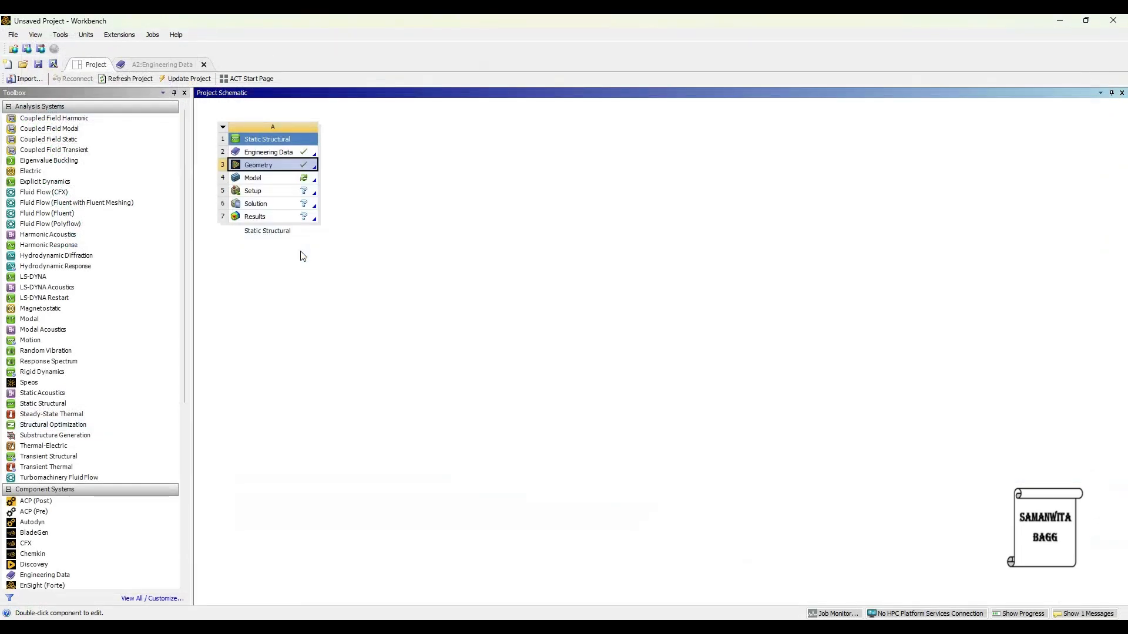
Open the model in Mechanical and assign Aluminum Alloy as the material of the Solid body.
double_click(265, 179)
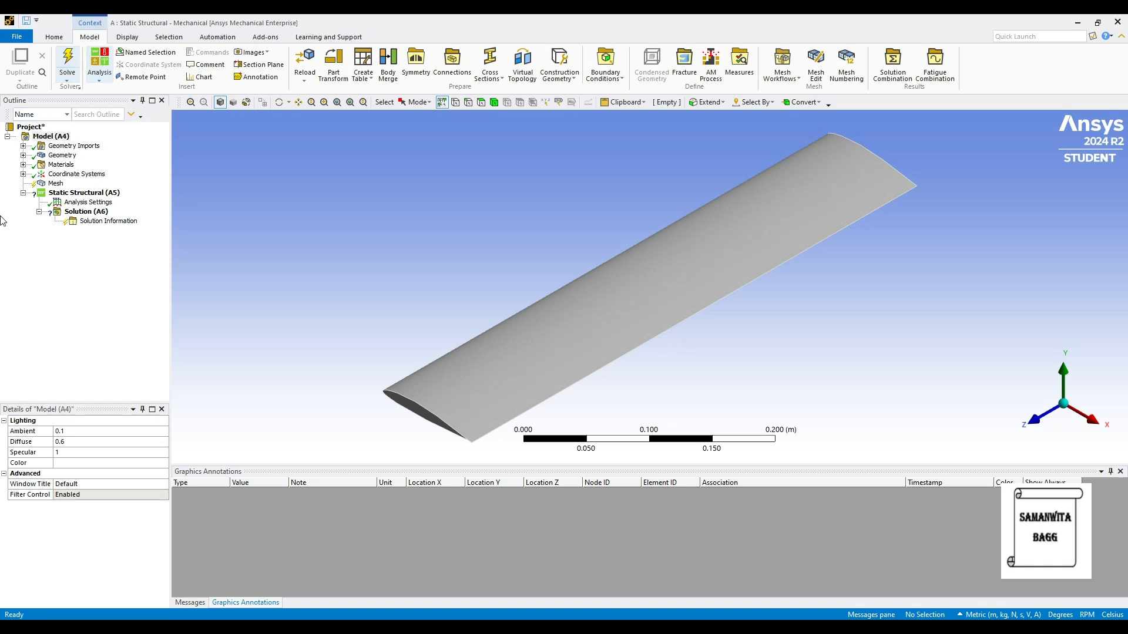
click(24, 155)
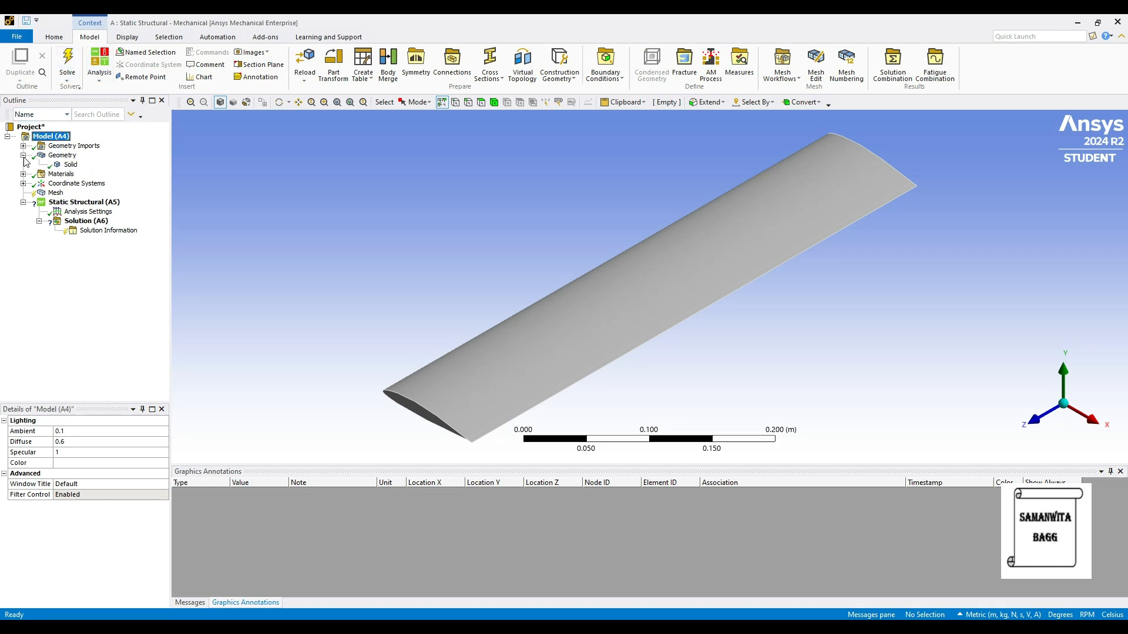
click(71, 165)
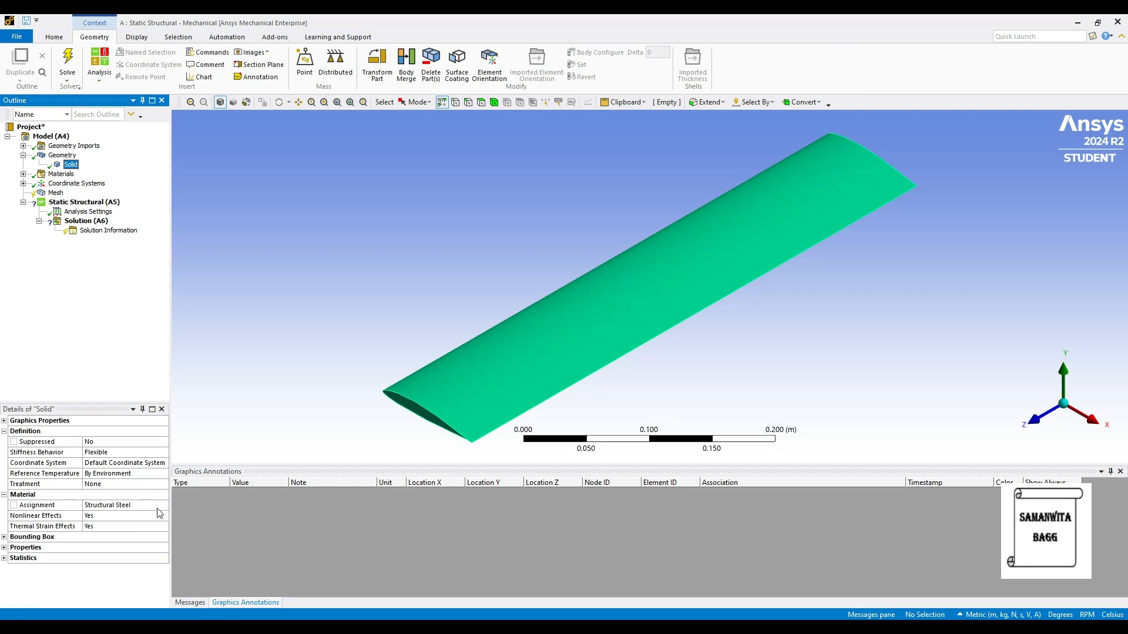
click(160, 507)
click(165, 510)
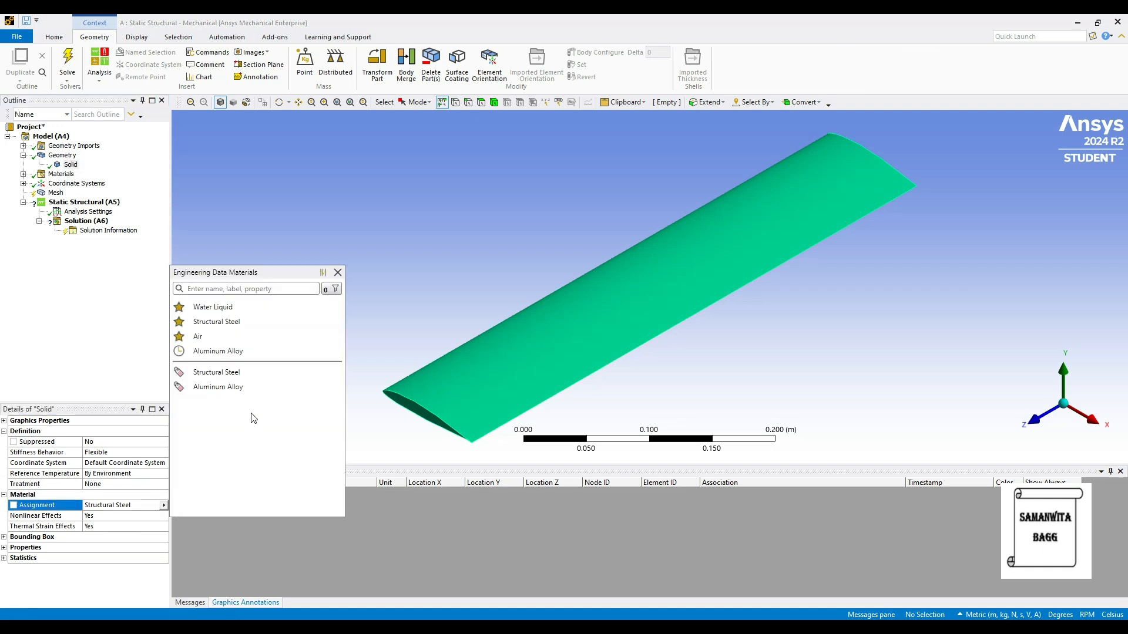
click(239, 388)
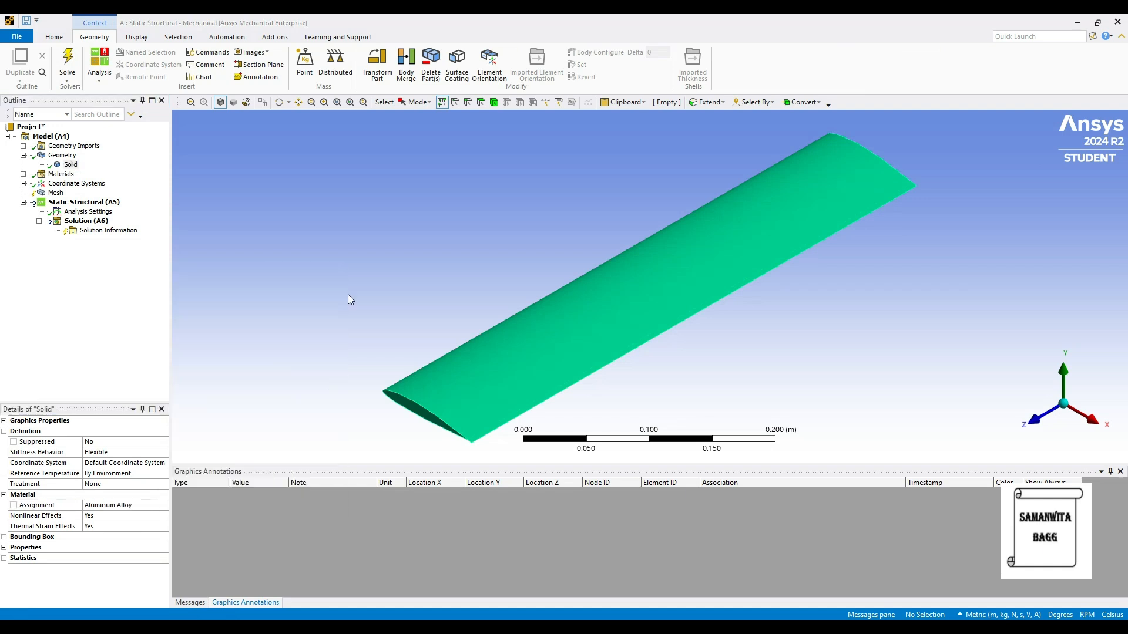
Set the mesh element size to 1.e-002 m and generate the mesh.
click(56, 193)
click(93, 474)
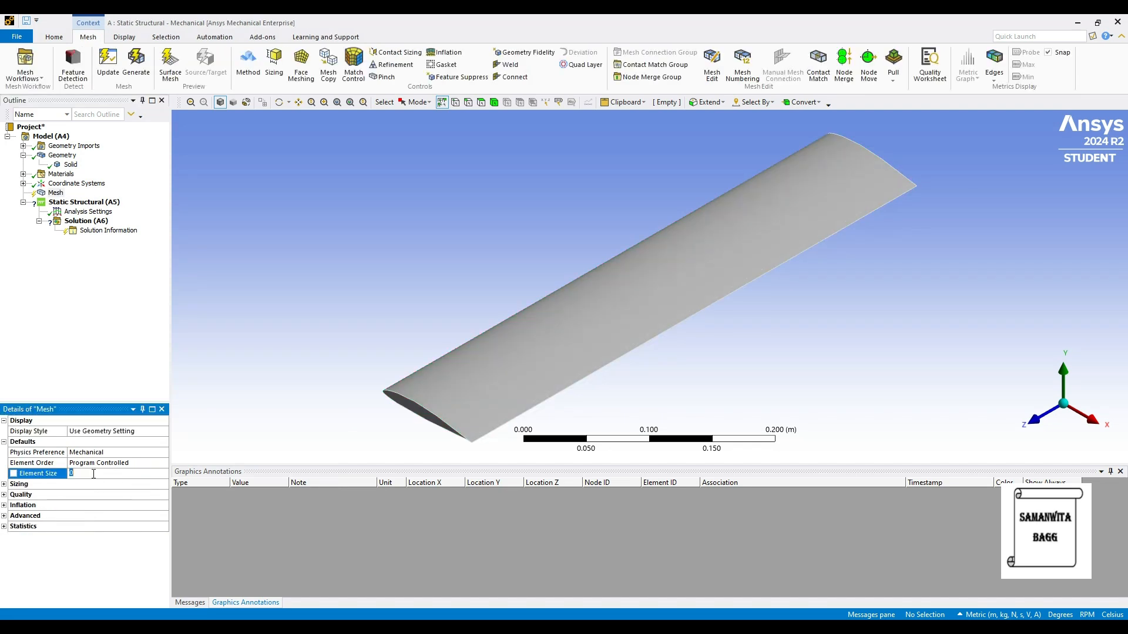
key(Return)
click(126, 60)
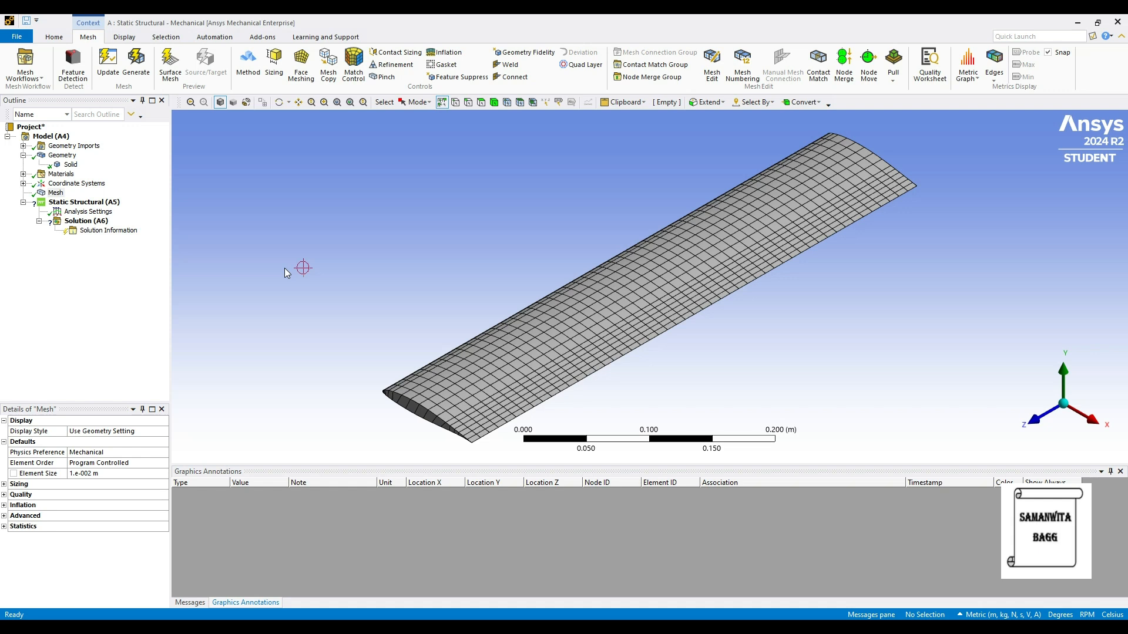
Insert a Fixed Support on the airfoil-shaped face at the near end of the wing.
click(118, 202)
right_click(103, 204)
mouse_move(141, 209)
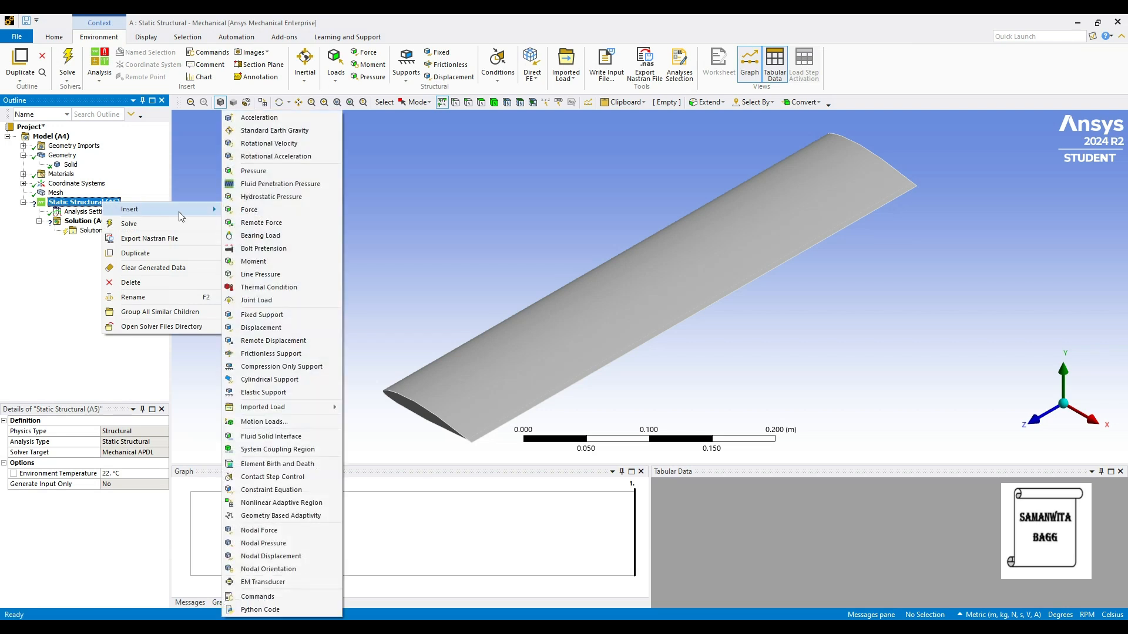
click(261, 314)
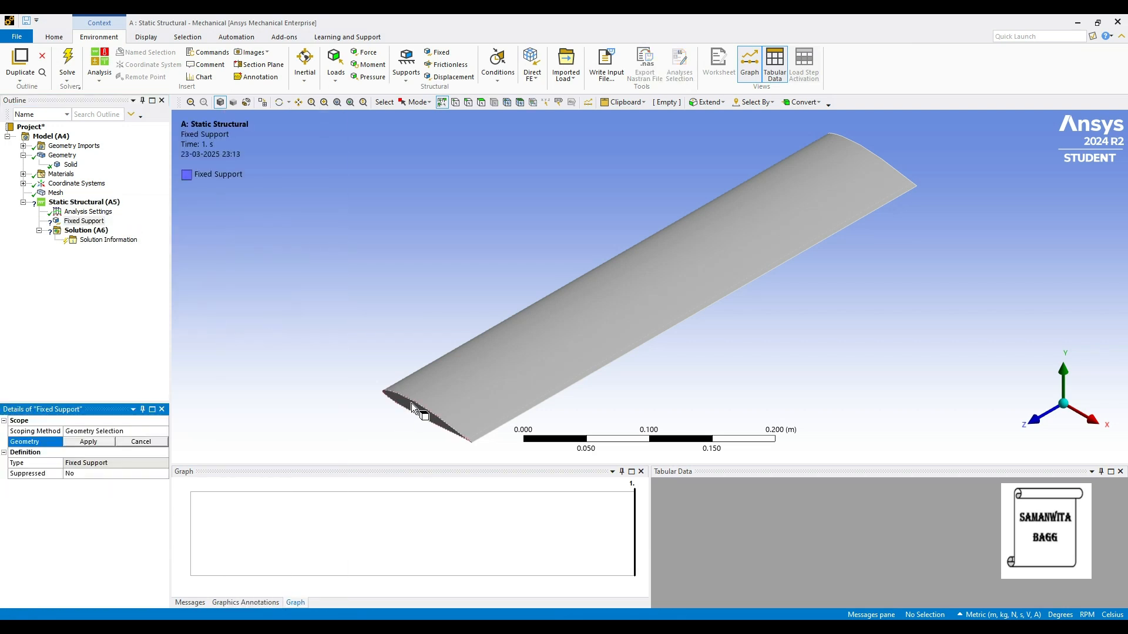
click(413, 407)
click(89, 442)
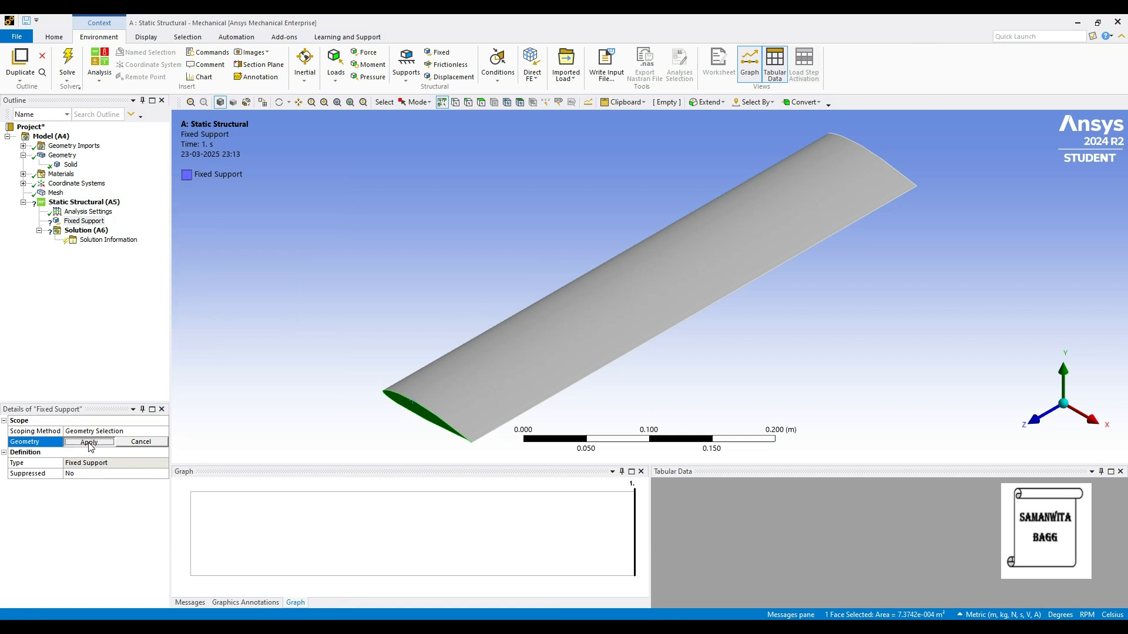
Select the wing's large curved face and the narrow face along its trailing edge, and insert a Rotational Velocity.
middle_drag(576, 324, 632, 259)
click(595, 316)
middle_drag(559, 294, 686, 265)
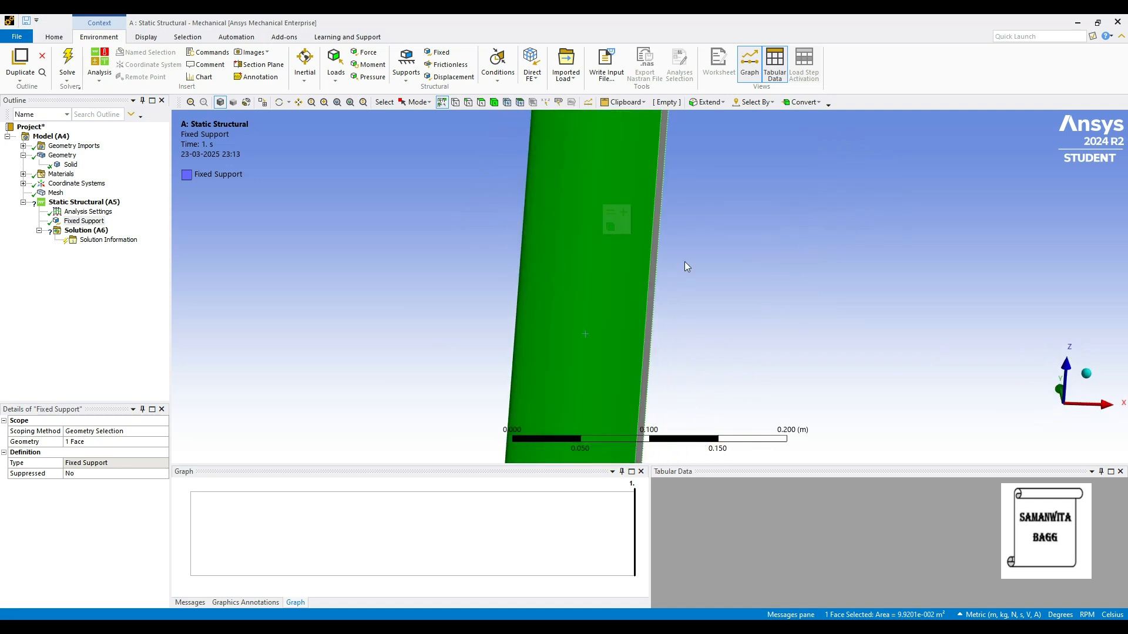
ctrl+click(660, 229)
ctrl+click(658, 194)
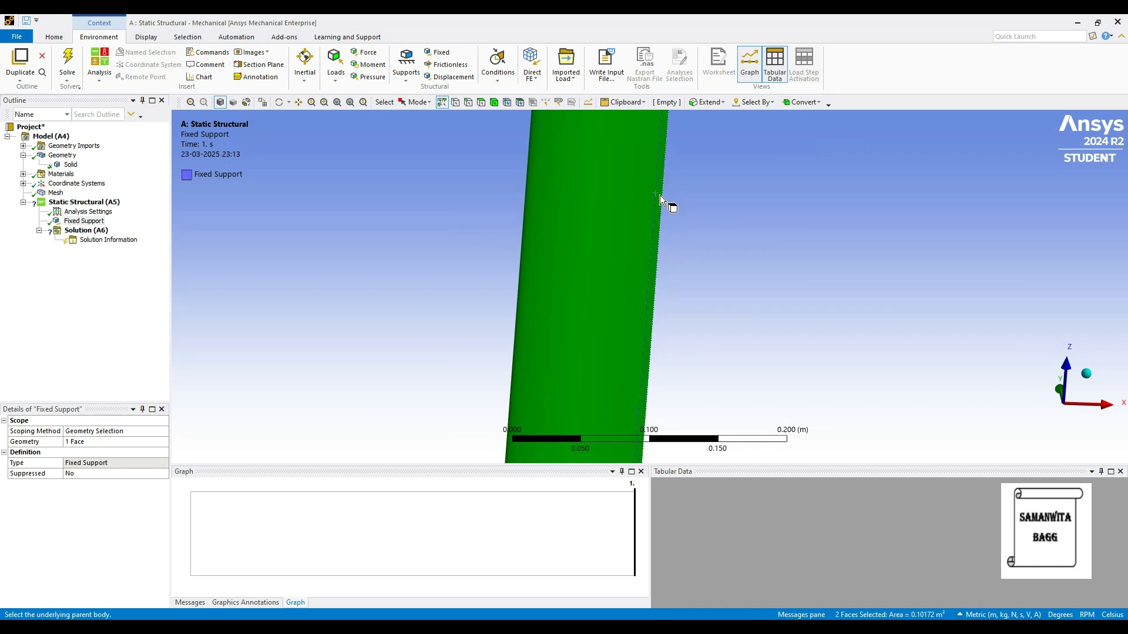
middle_drag(615, 220, 567, 269)
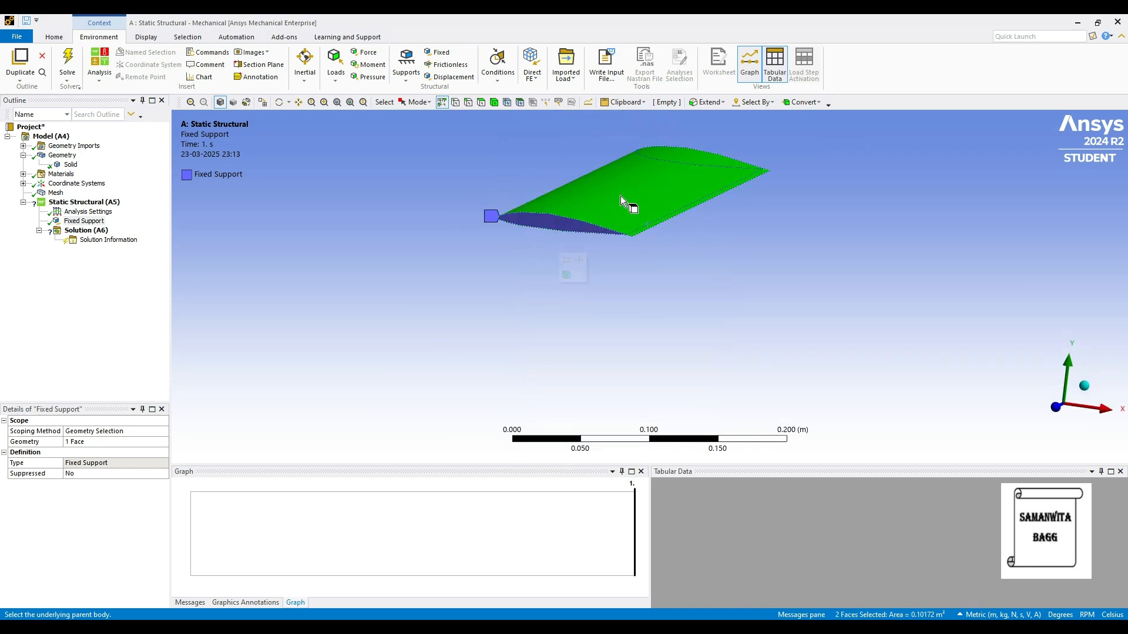
right_click(623, 199)
mouse_move(708, 207)
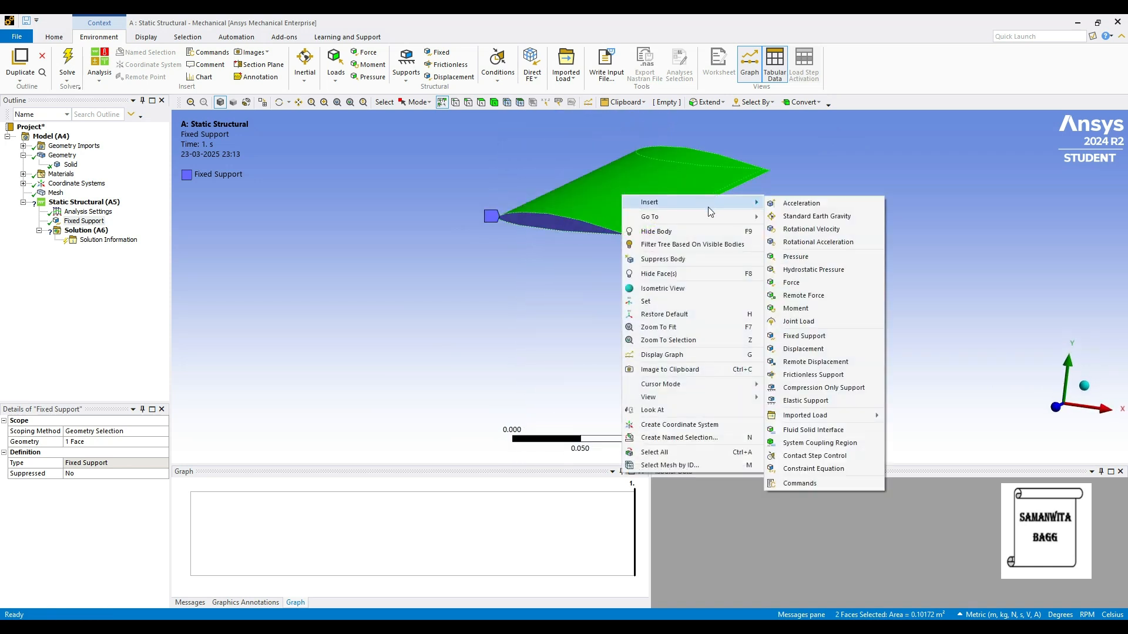
click(847, 233)
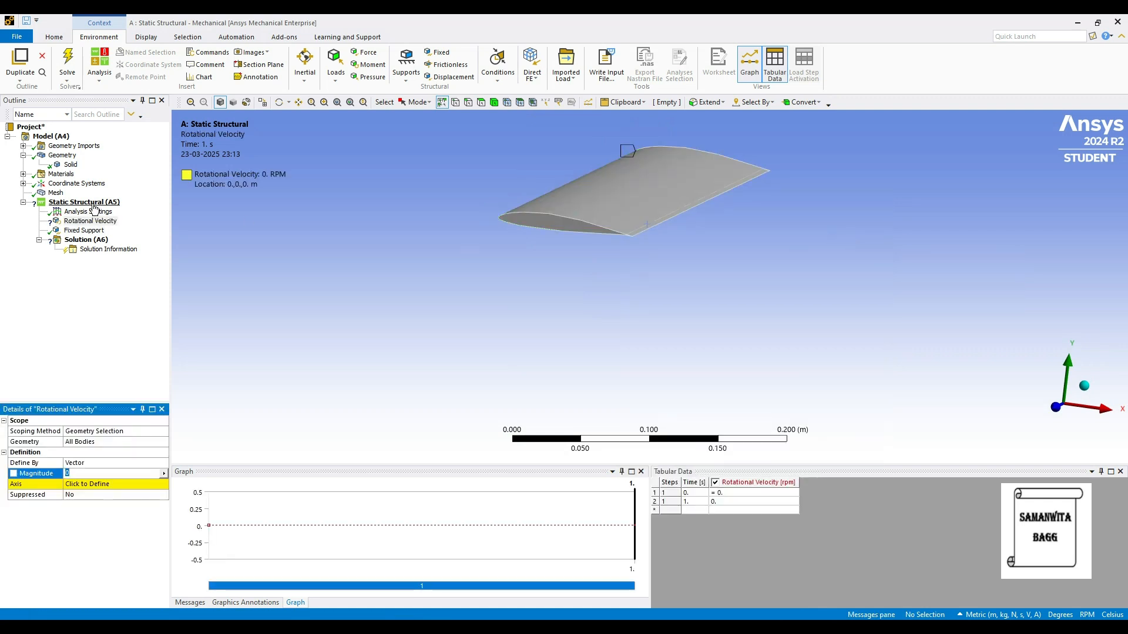
Define the Rotational Velocity by Components and set its Z Component to 2000 RPM.
click(162, 464)
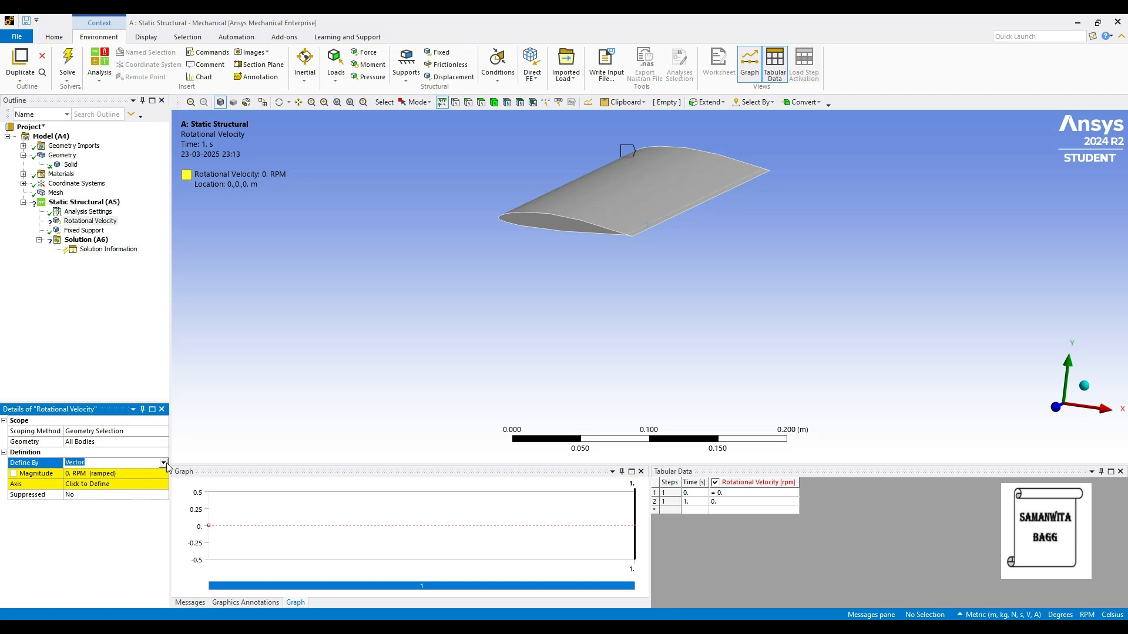
click(164, 464)
click(106, 480)
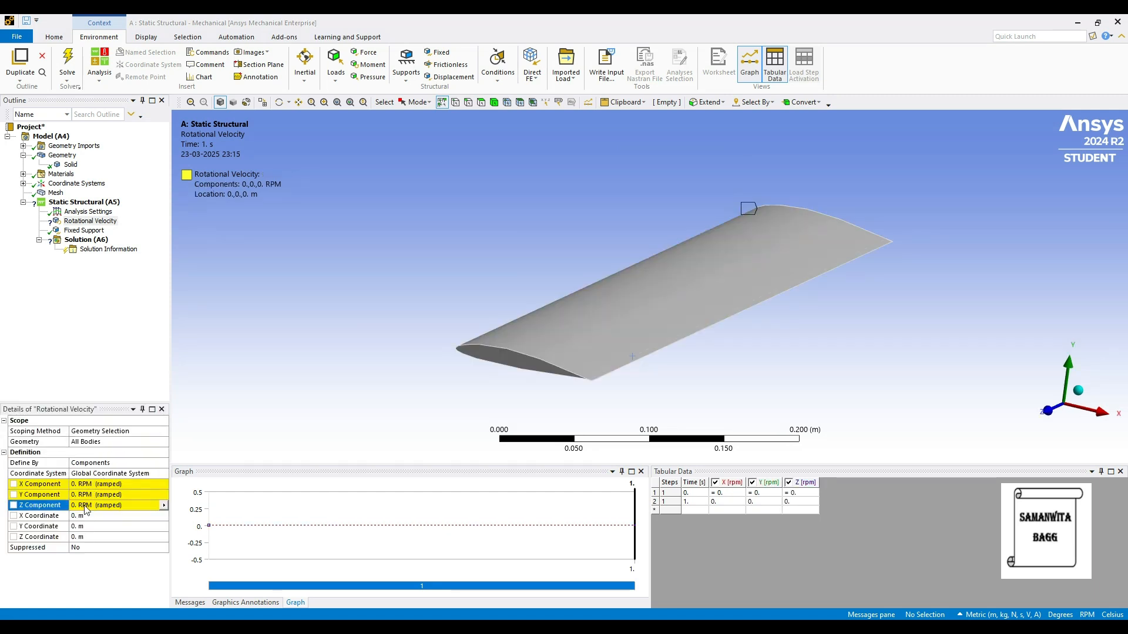
click(85, 505)
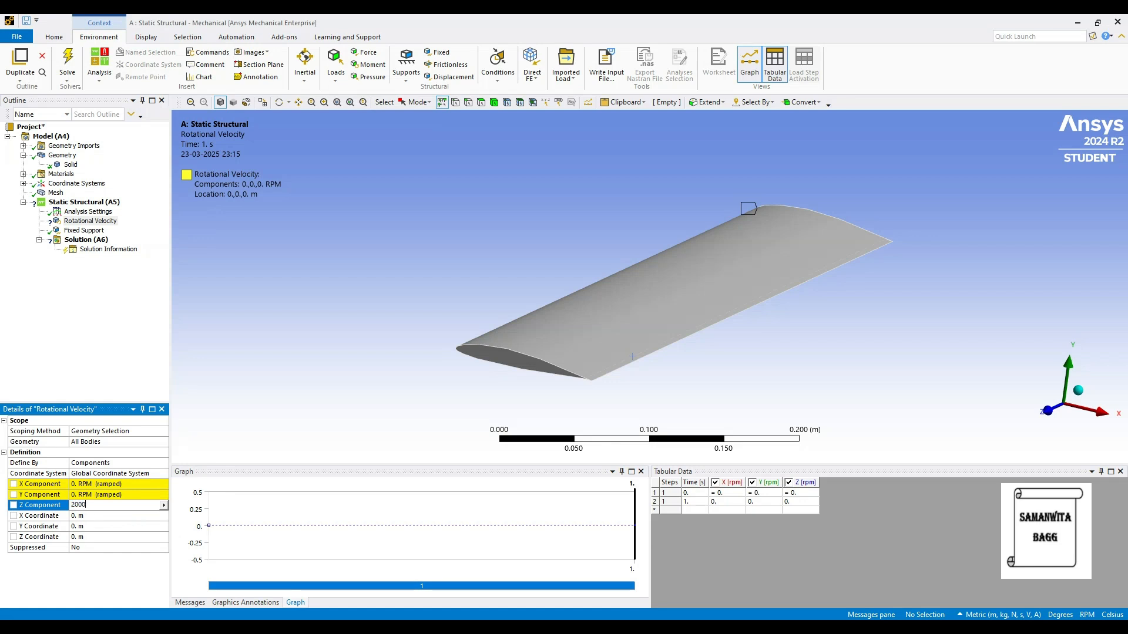
key(Return)
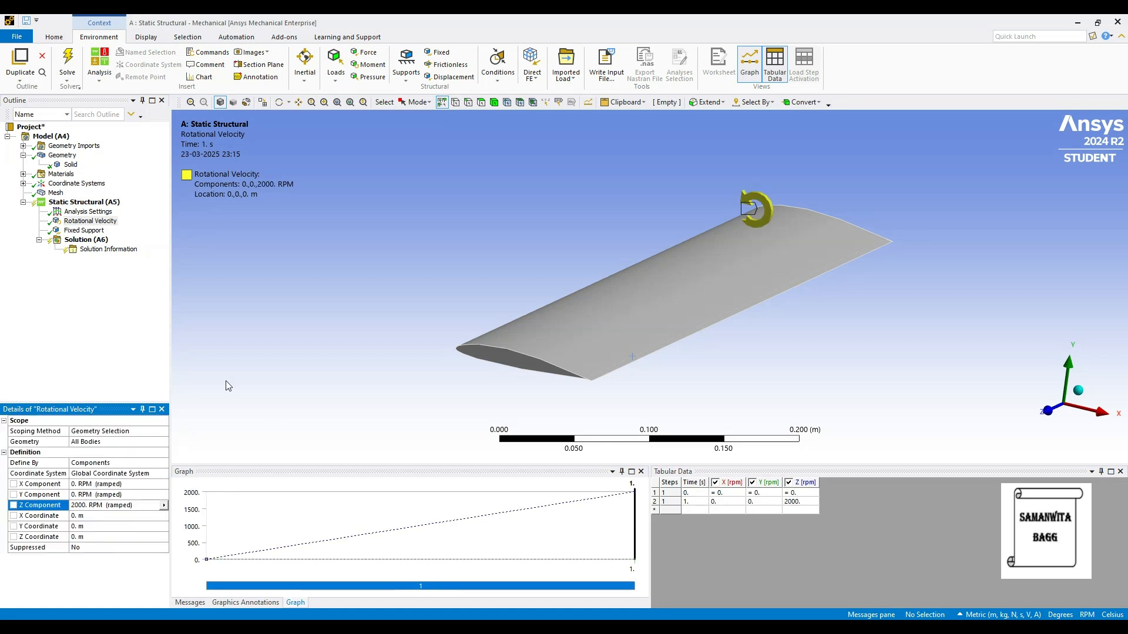
Insert a Total Deformation result under Solution.
right_click(99, 239)
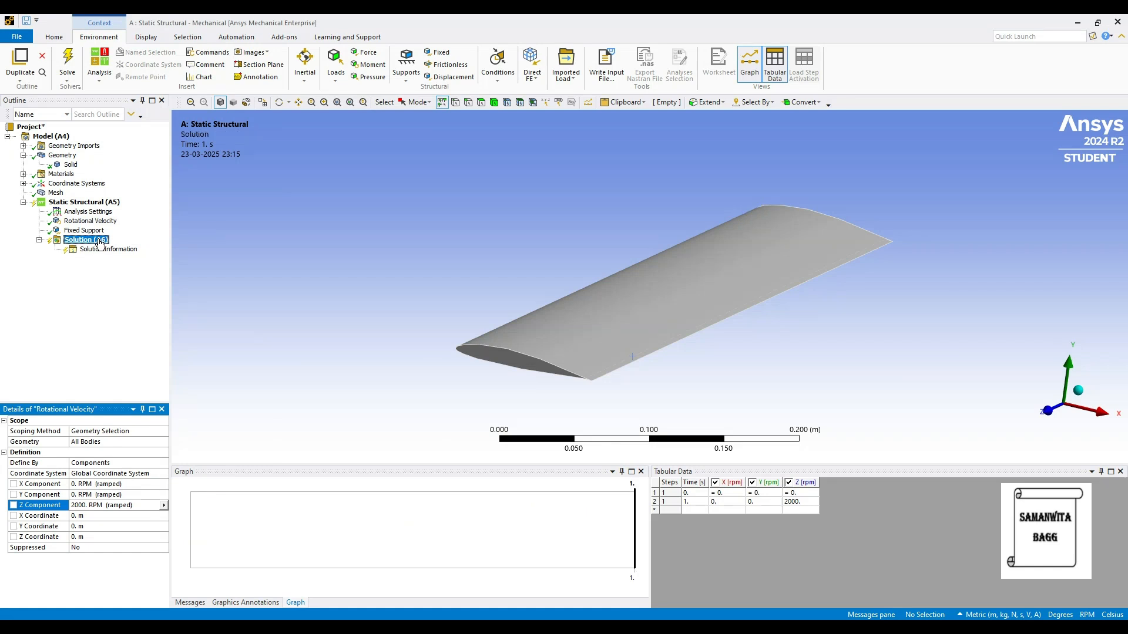
mouse_move(123, 247)
mouse_move(283, 249)
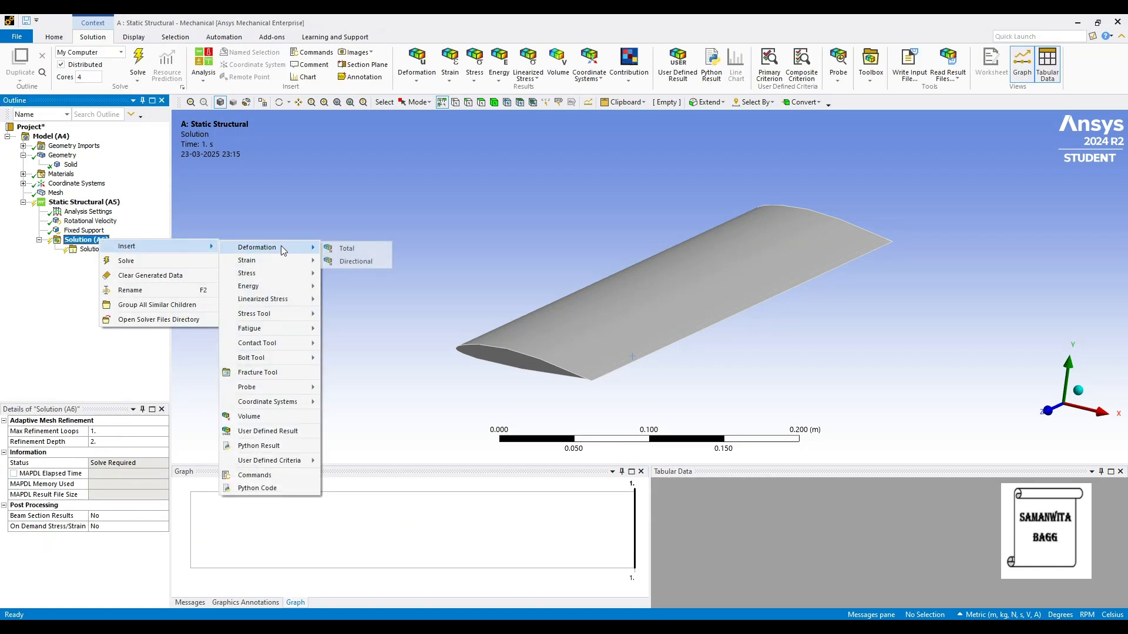
click(376, 250)
Insert a Directional Deformation result under Solution and set its orientation to Y Axis.
right_click(102, 240)
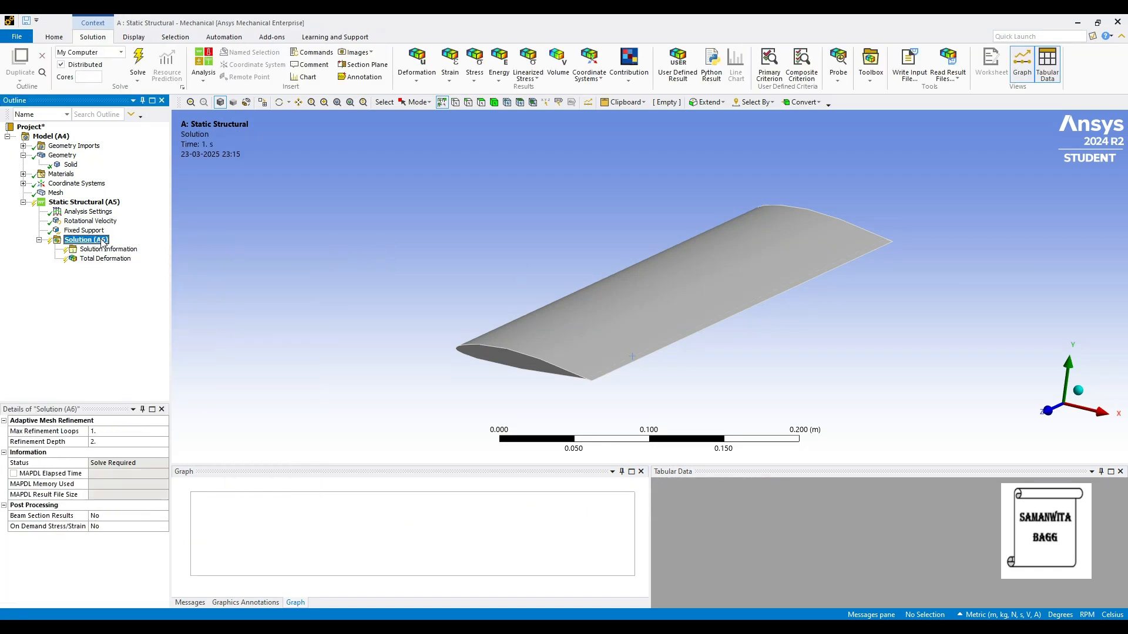
mouse_move(108, 247)
mouse_move(250, 252)
click(351, 262)
click(146, 473)
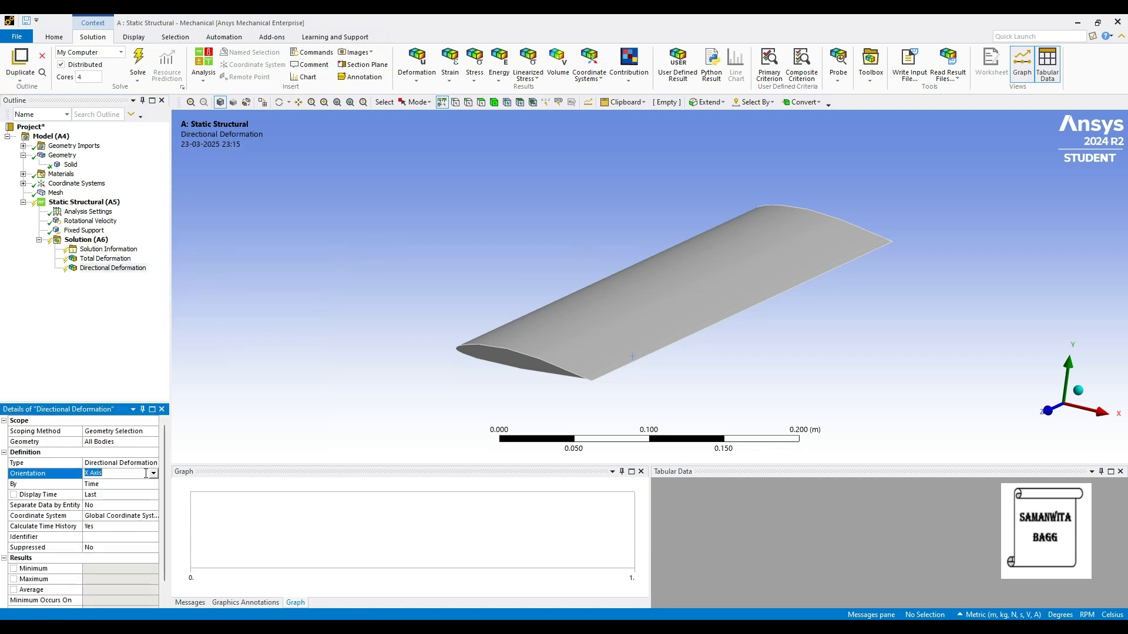
click(154, 475)
click(117, 490)
Insert Equivalent Elastic Strain and Equivalent (von-Mises) Stress results under Solution.
right_click(103, 241)
mouse_move(158, 249)
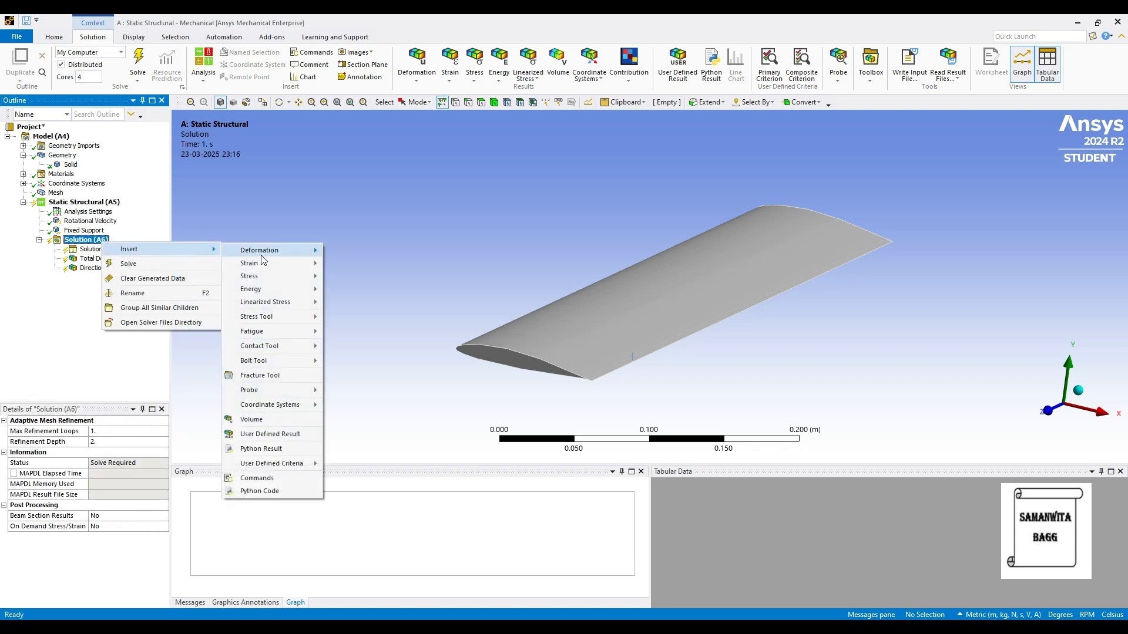
mouse_move(270, 266)
click(381, 192)
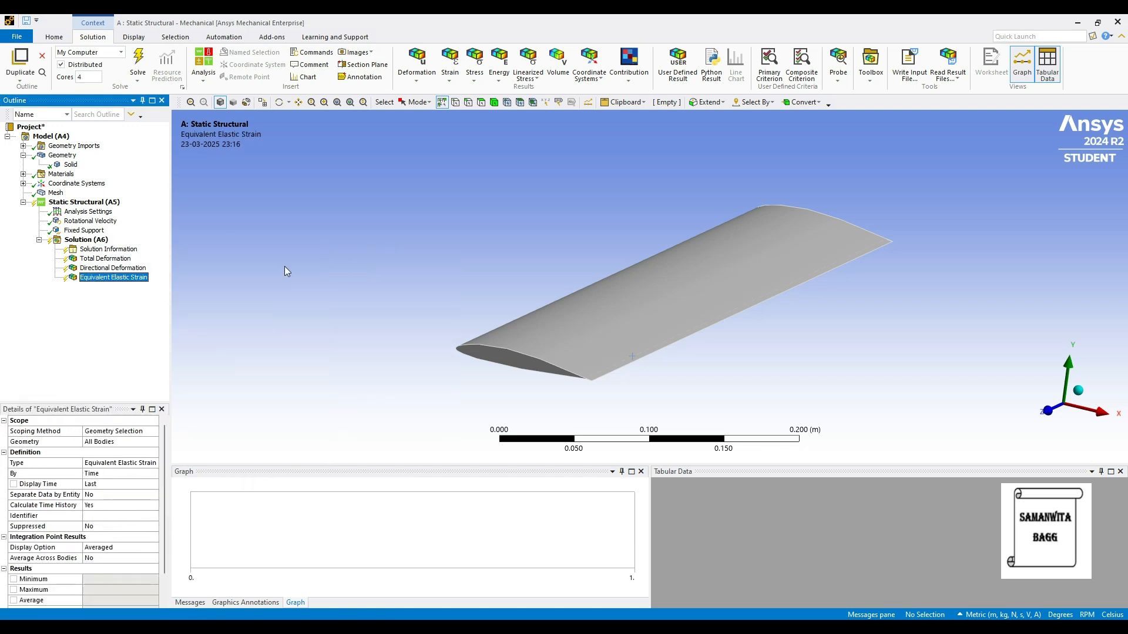
click(102, 241)
right_click(100, 241)
mouse_move(170, 249)
mouse_move(312, 277)
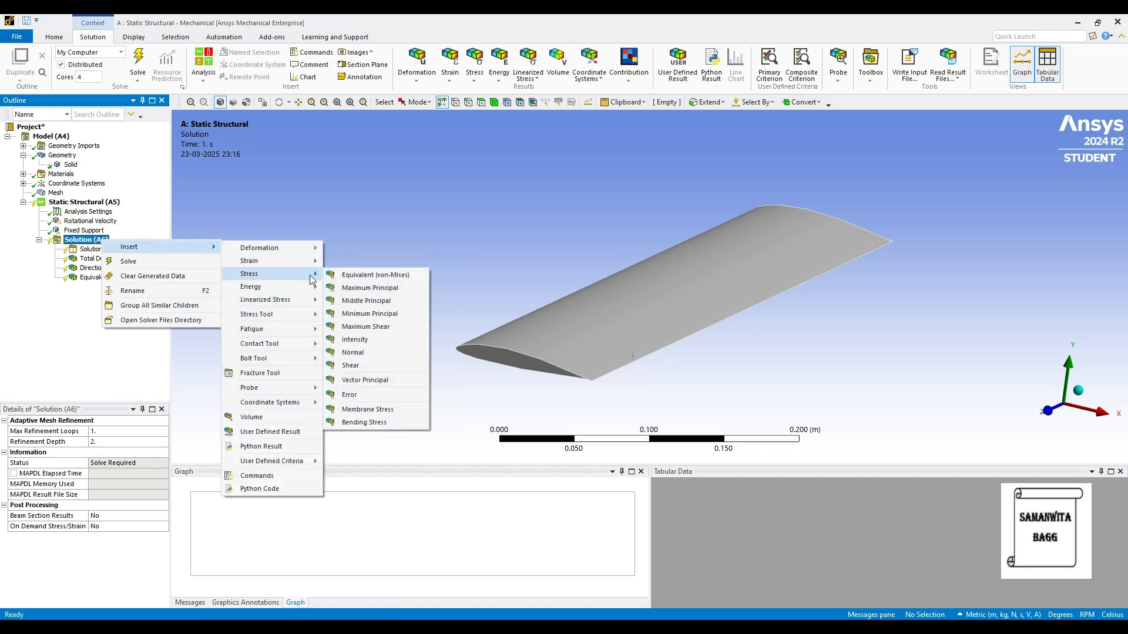
click(383, 278)
Insert a Fatigue Tool under Solution and set its Mean Stress Theory to Goodman.
click(100, 240)
right_click(101, 241)
mouse_move(171, 247)
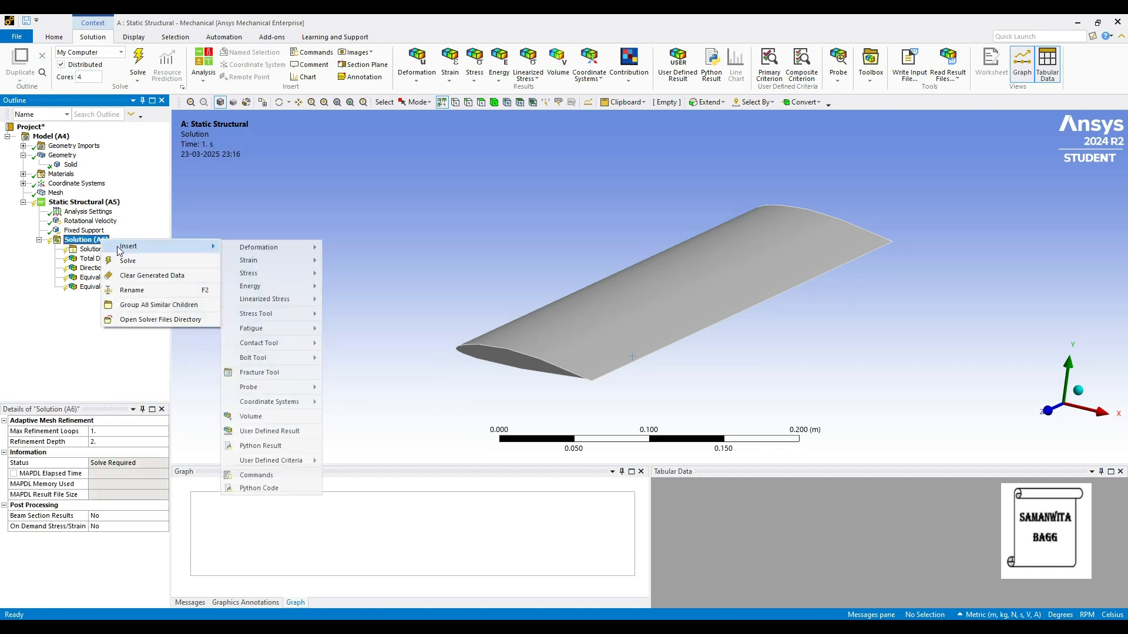
mouse_move(269, 332)
click(341, 328)
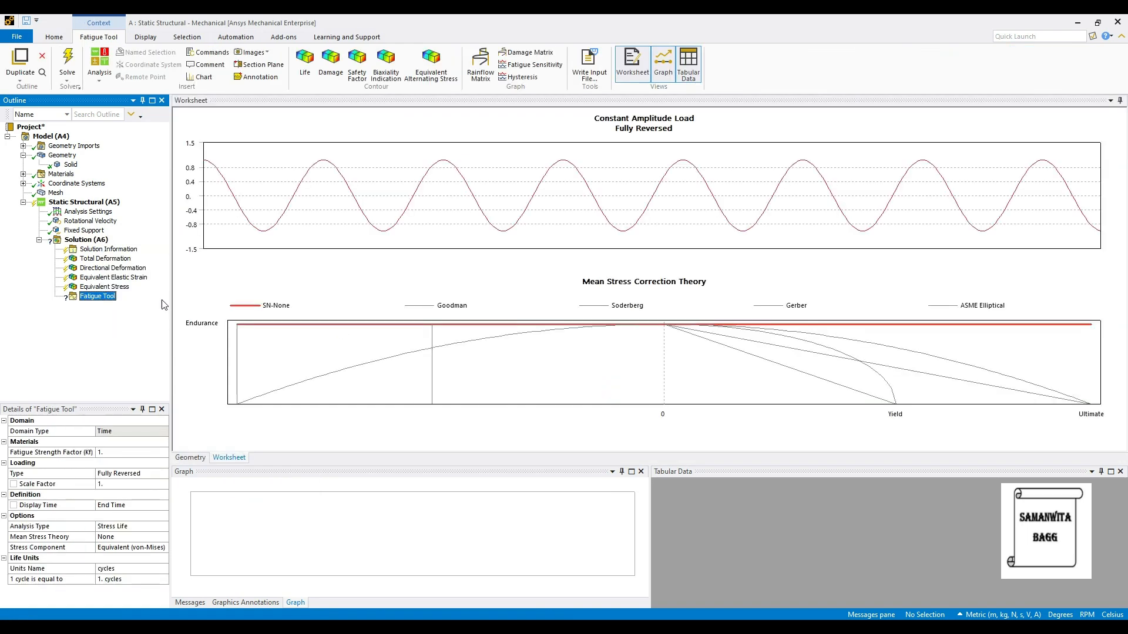
click(131, 537)
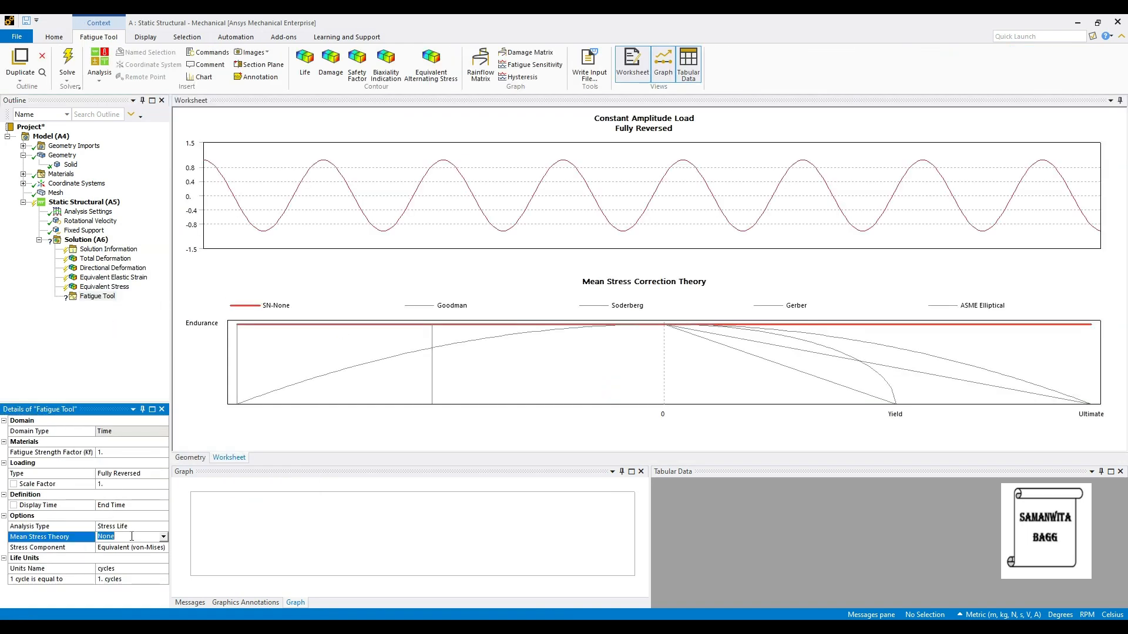
click(163, 536)
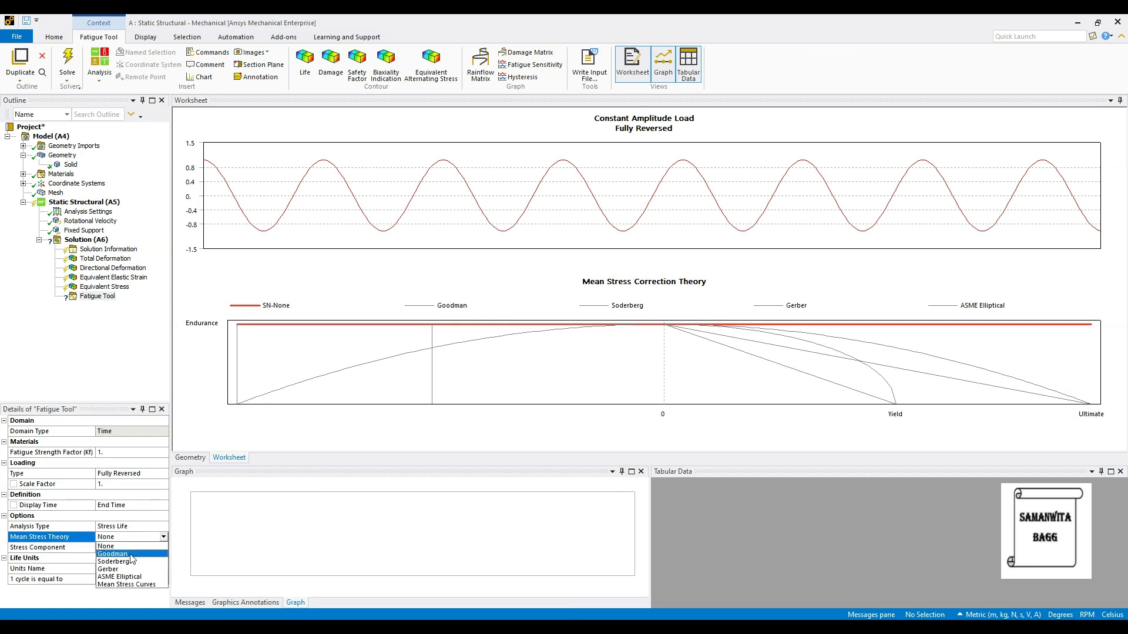
click(132, 553)
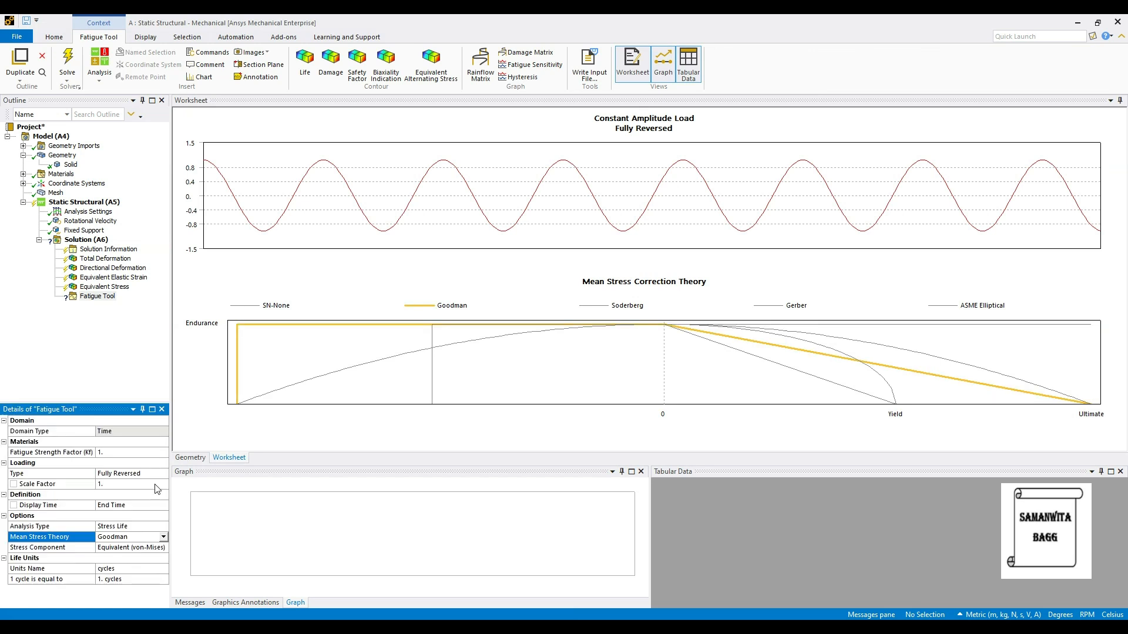
Add Life, Damage and Safety Factor results to the Fatigue Tool.
right_click(103, 302)
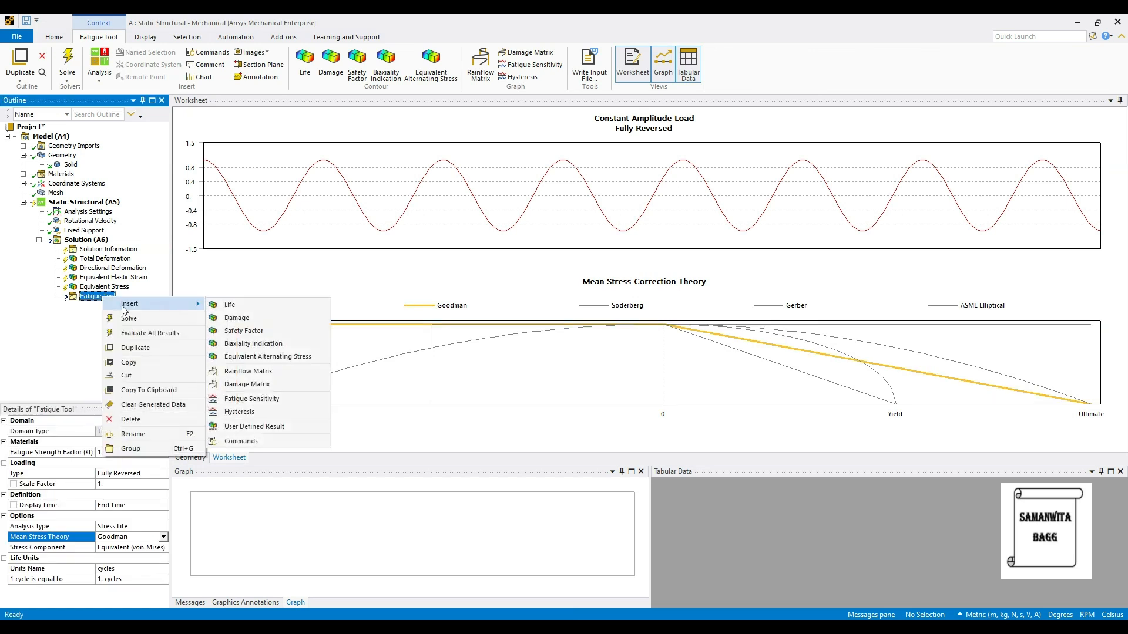
click(229, 305)
right_click(100, 297)
mouse_move(147, 301)
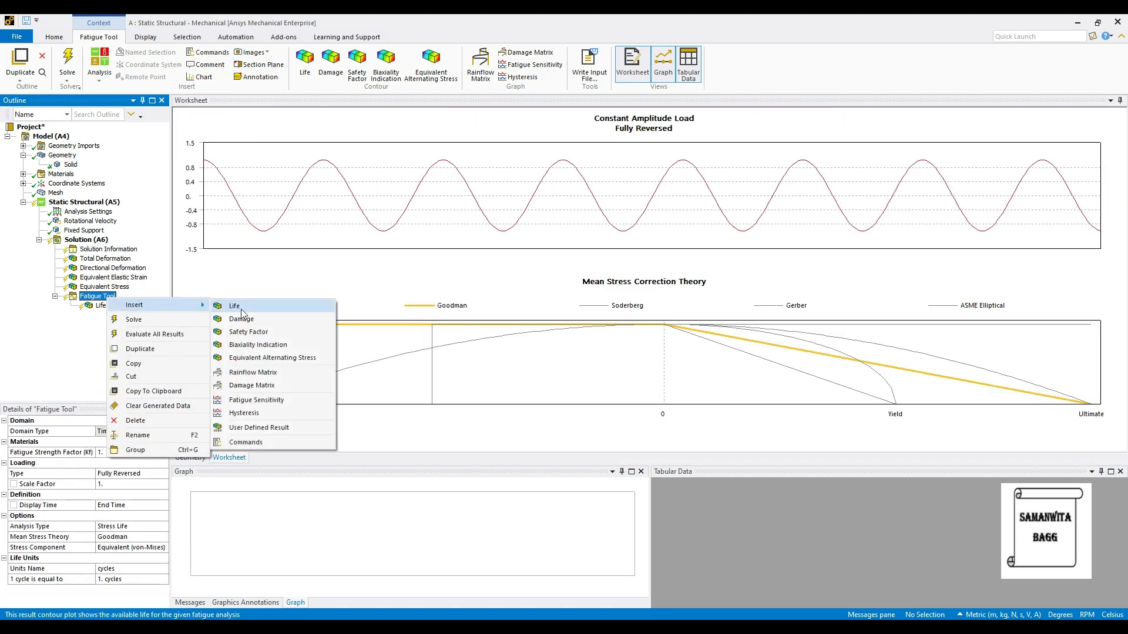
click(235, 318)
click(97, 296)
right_click(100, 297)
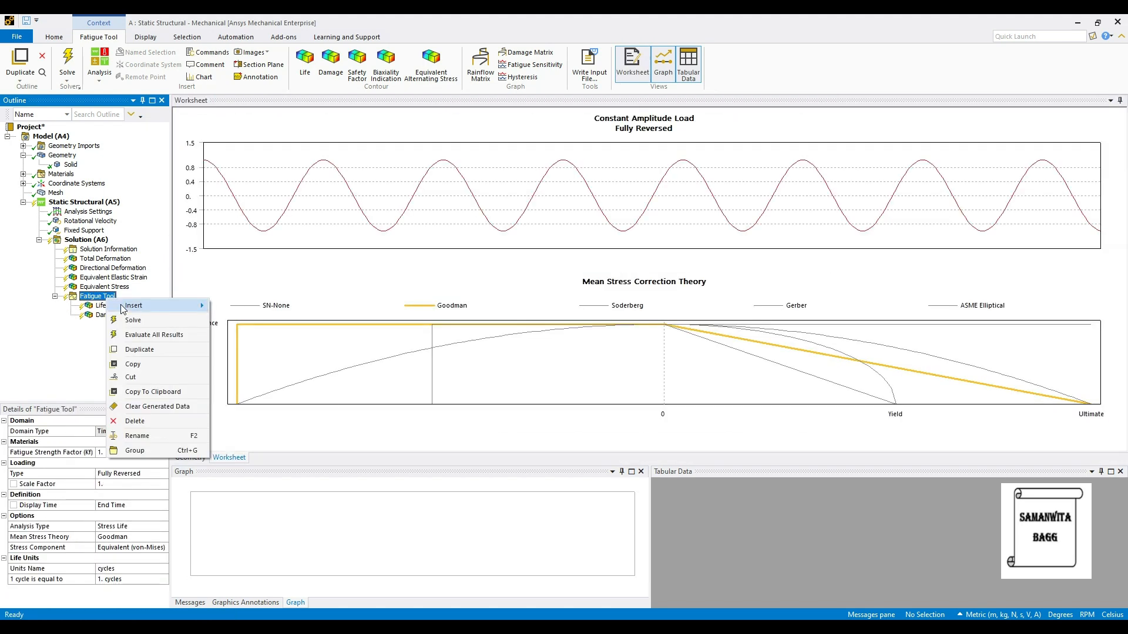
mouse_move(153, 306)
click(242, 333)
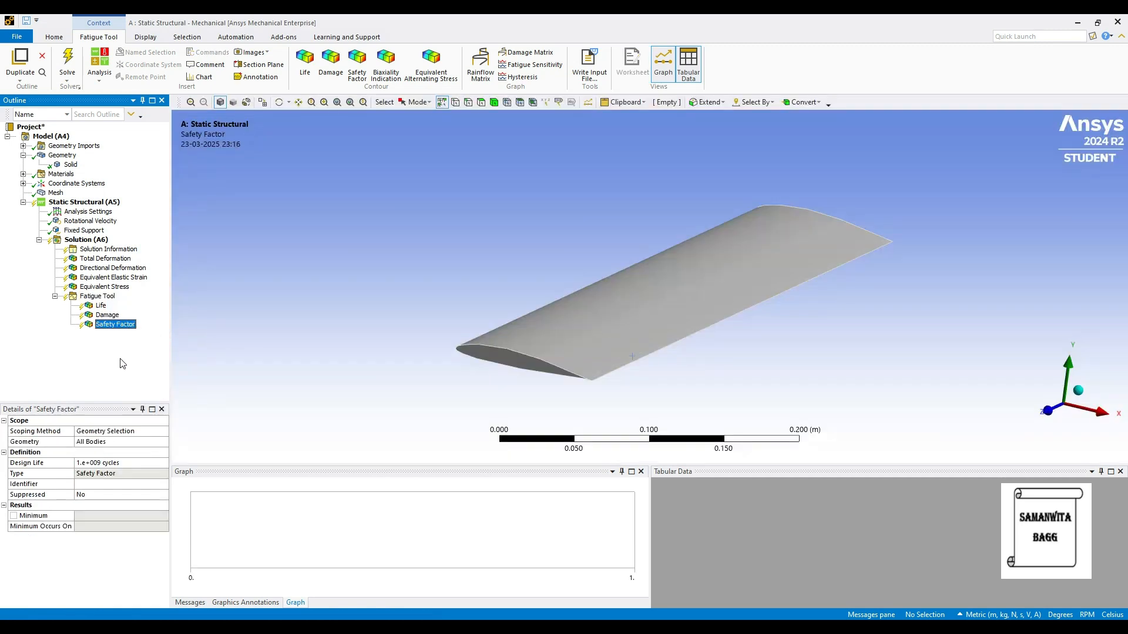
Solve the static structural analysis and display the Total Deformation result.
click(89, 241)
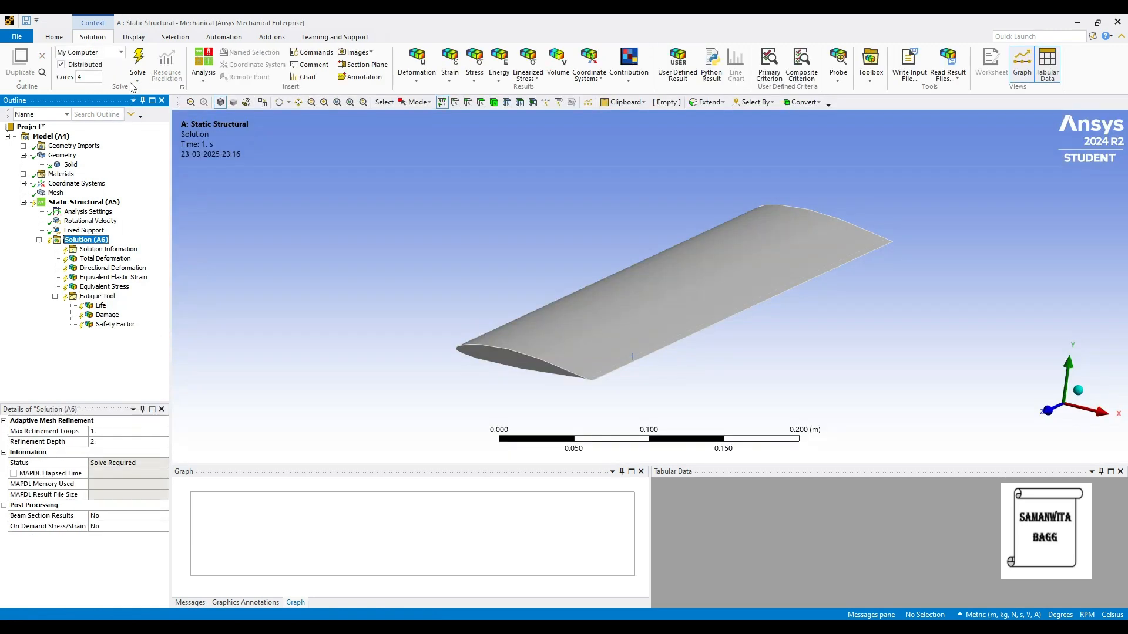
click(132, 62)
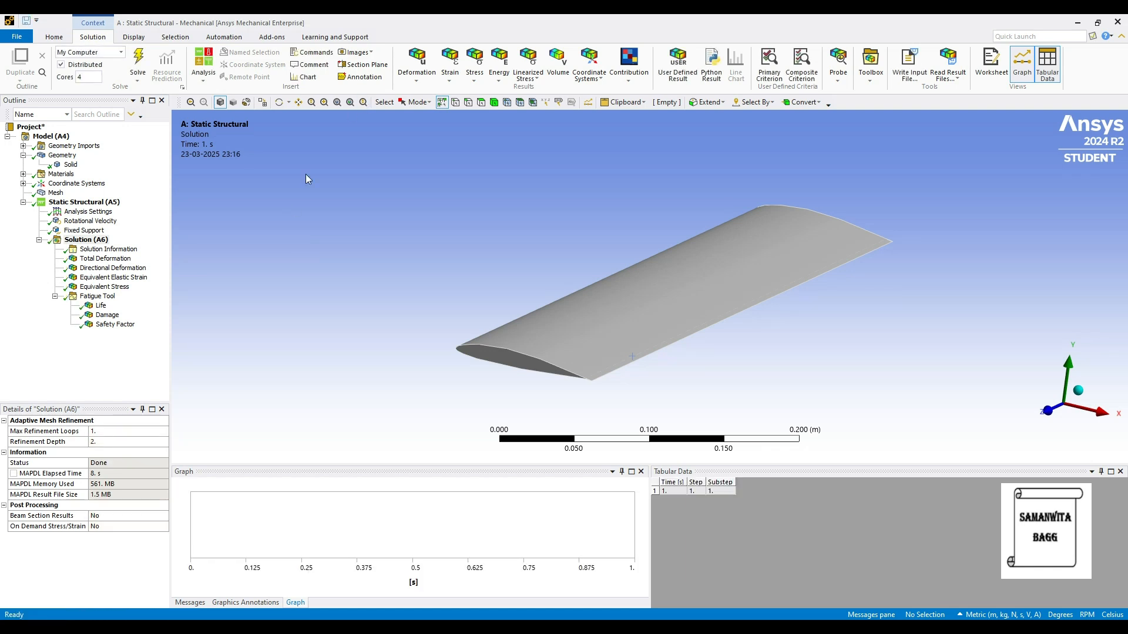
click(105, 258)
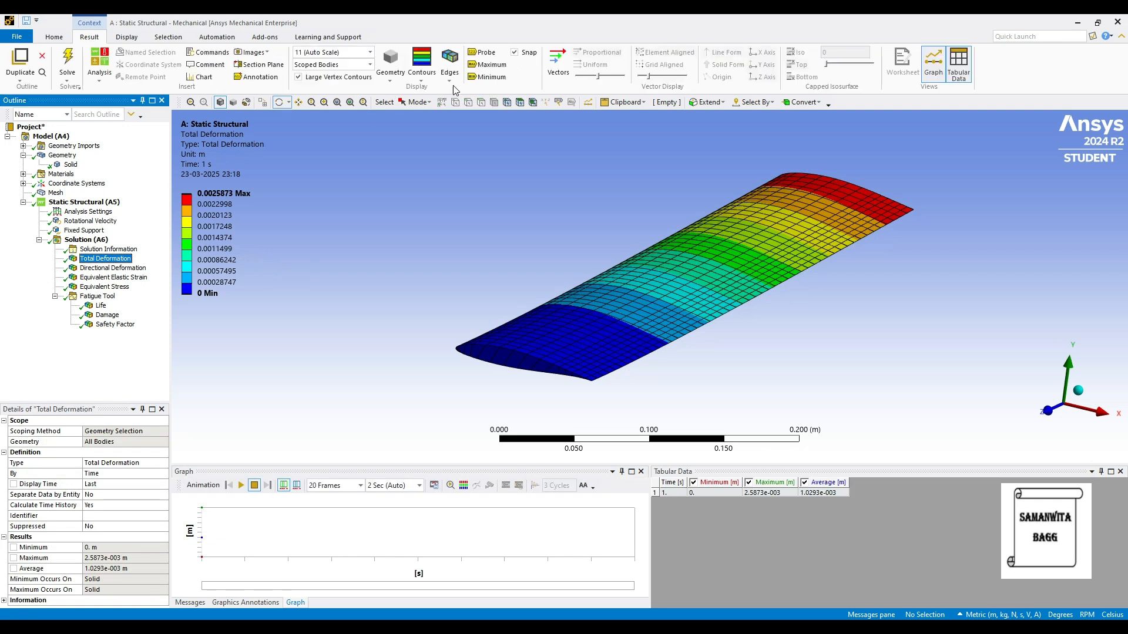
Display the Total Deformation plot with Smooth Contours and hide the mesh edges on the wing.
click(421, 76)
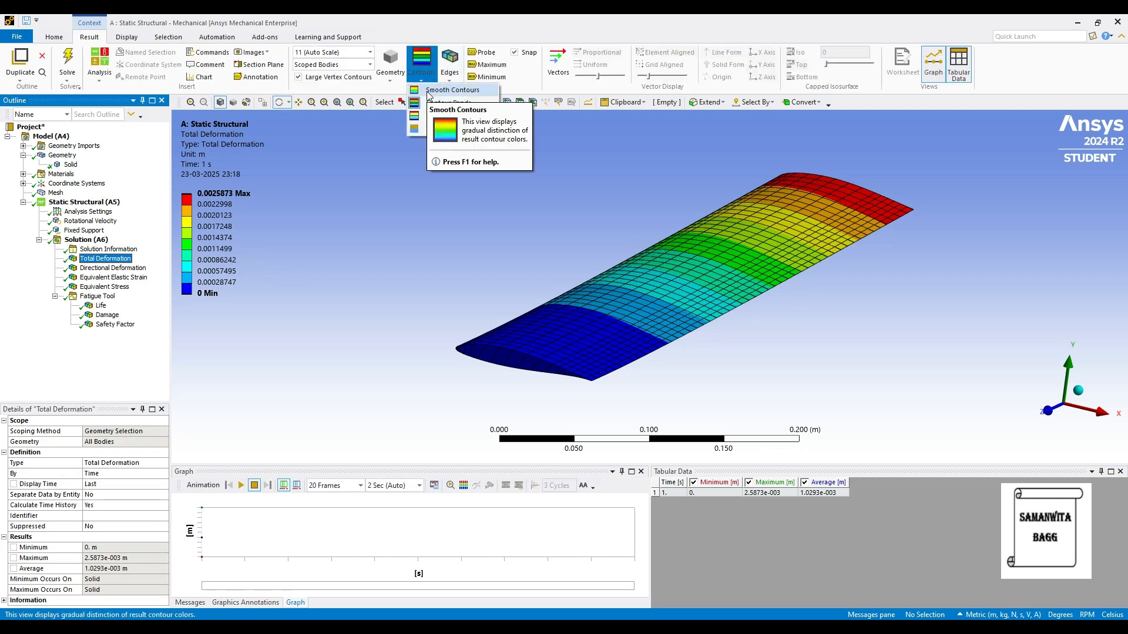
click(428, 93)
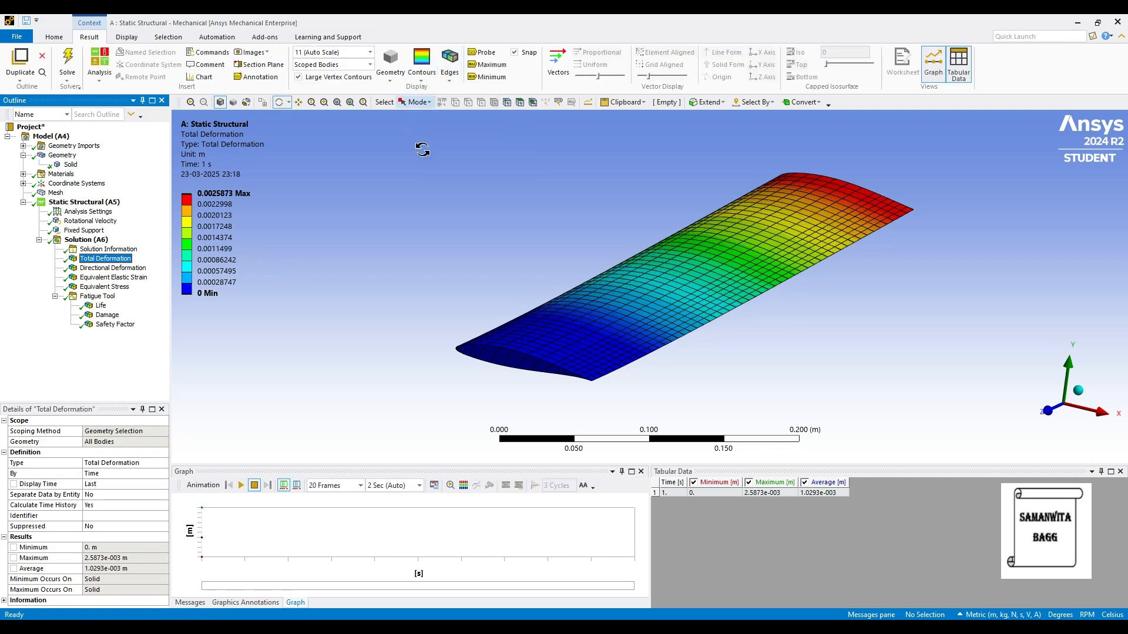
click(451, 84)
click(464, 91)
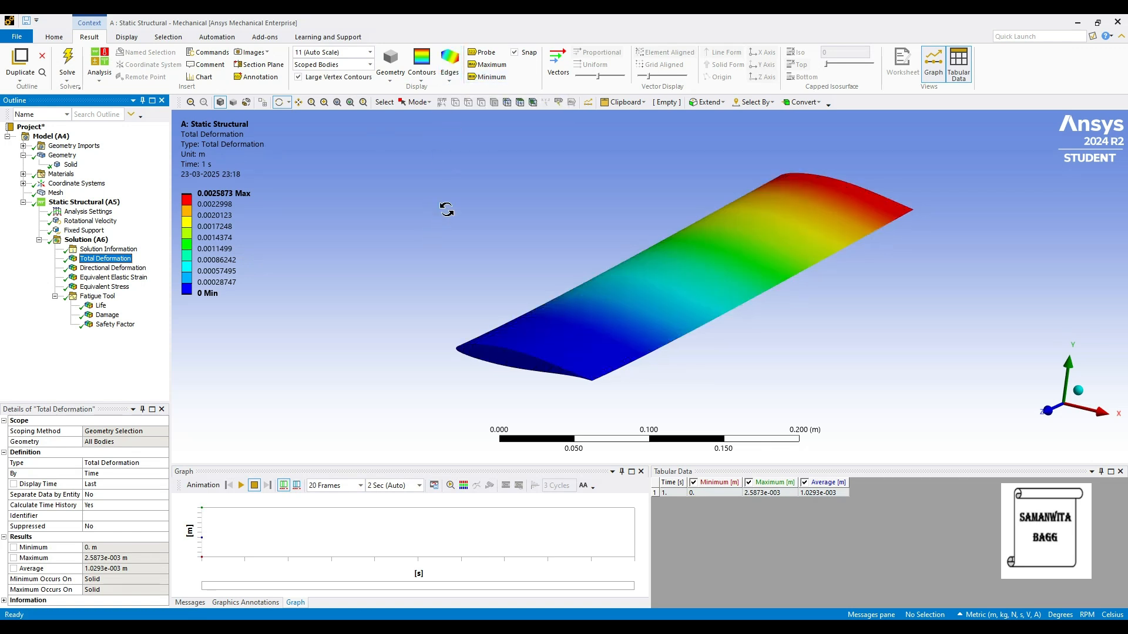
drag(520, 338, 500, 337)
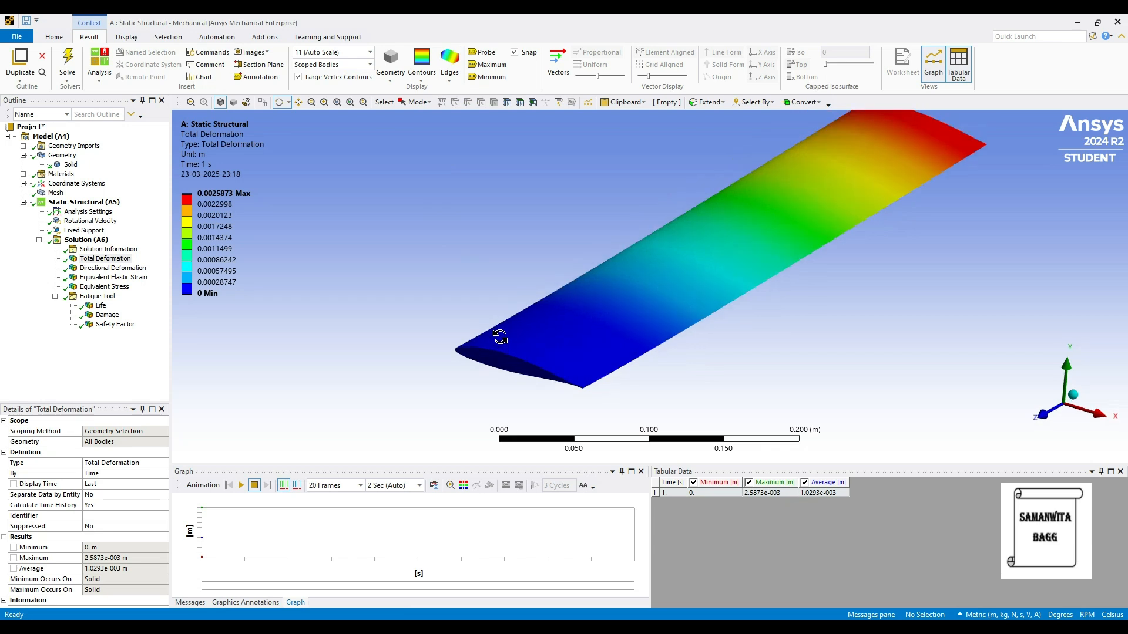
scroll(604, 294, down, 2)
ctrl+middle_drag(589, 296, 531, 300)
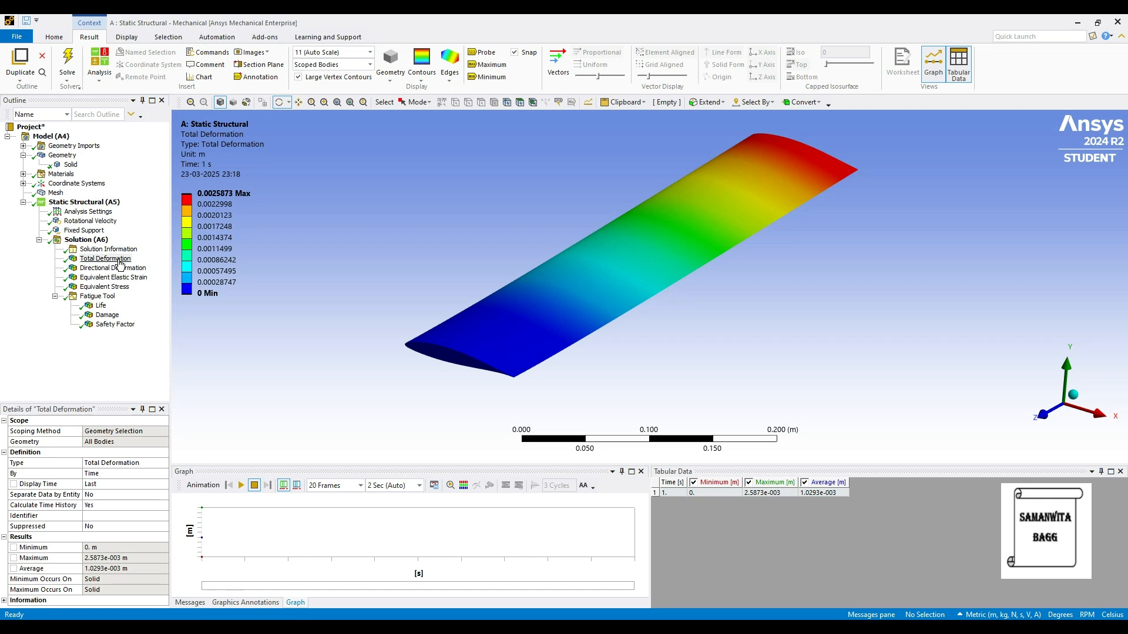
Play and stop the Total Deformation animation, and switch the unit system to Metric (mm, kg, N, s, mV, mA).
click(241, 486)
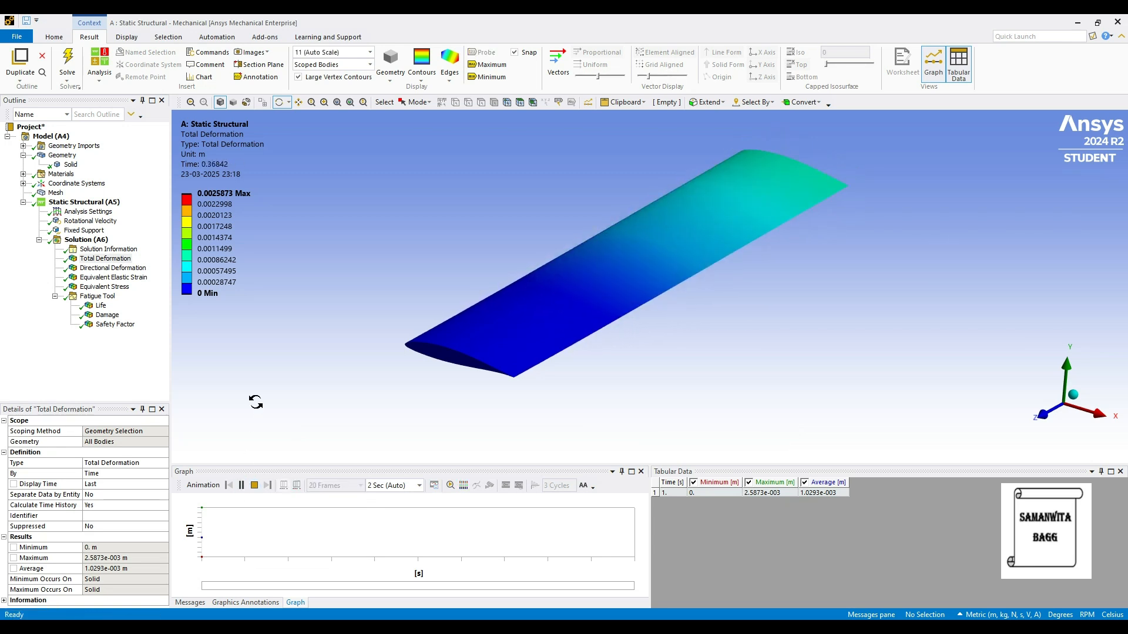
click(240, 485)
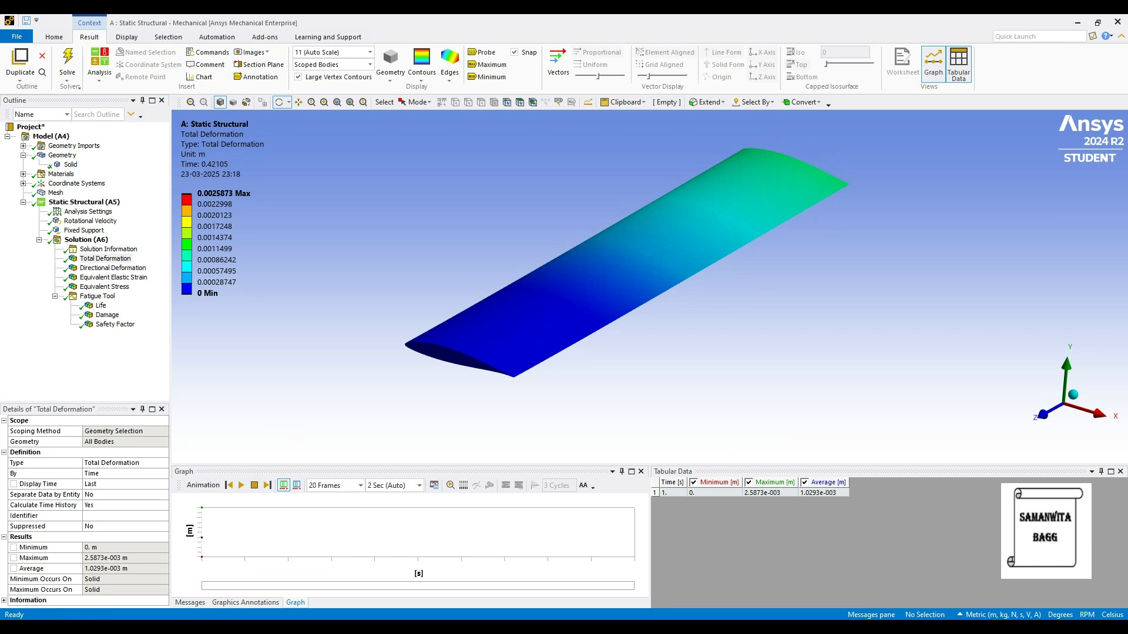
click(999, 614)
click(1025, 425)
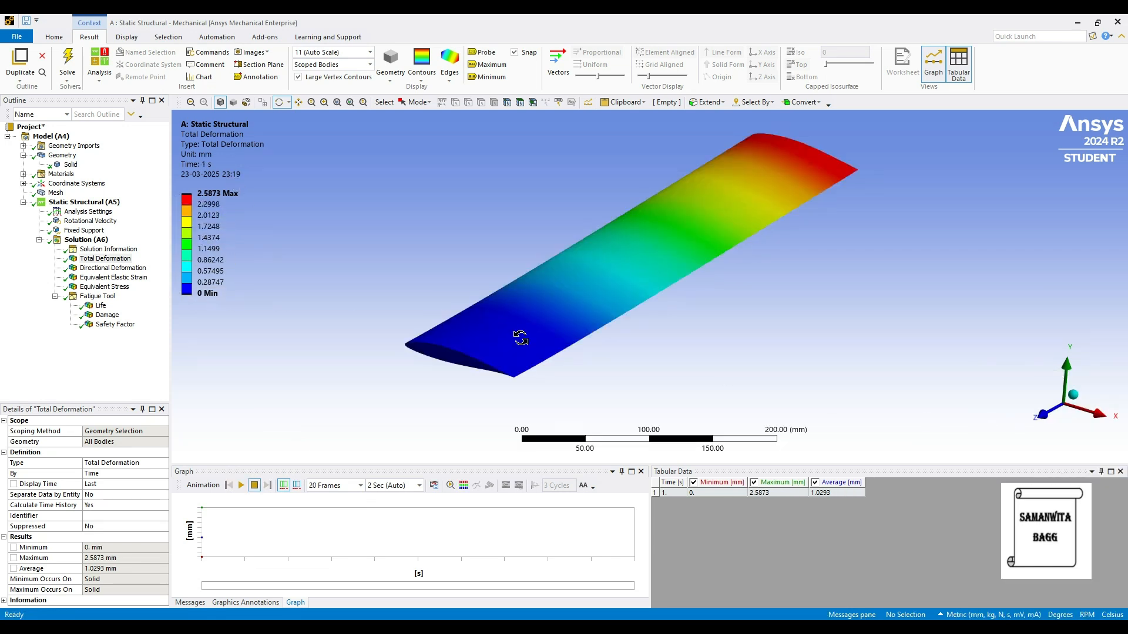
Display the Directional Deformation result, check its maximum and minimum locations, and probe values on the wing surface.
click(114, 268)
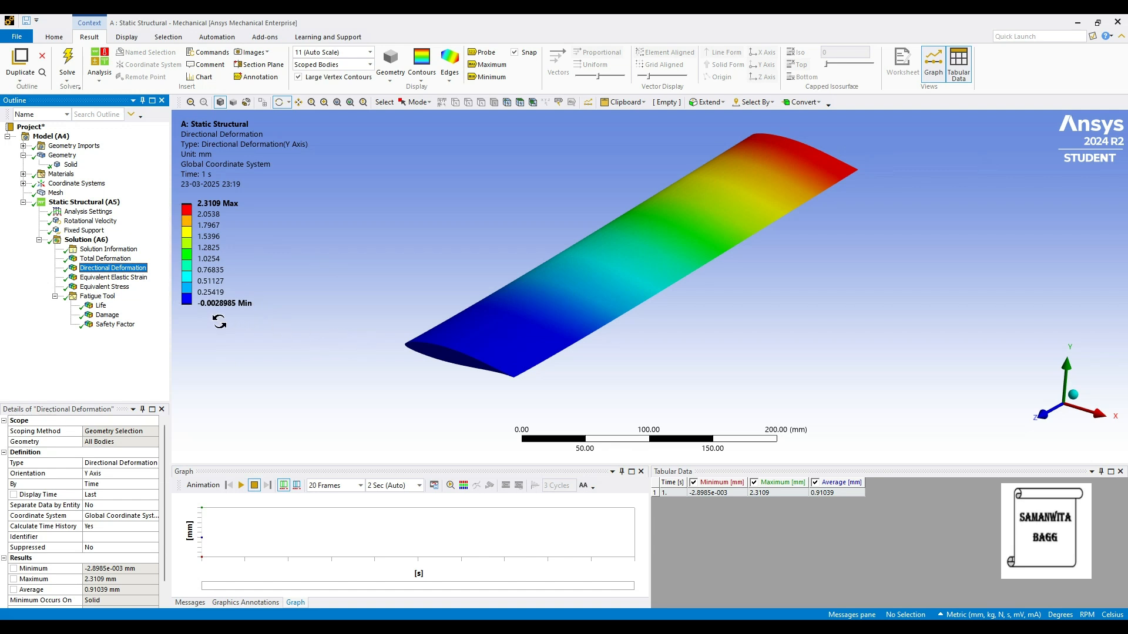
click(493, 65)
click(491, 77)
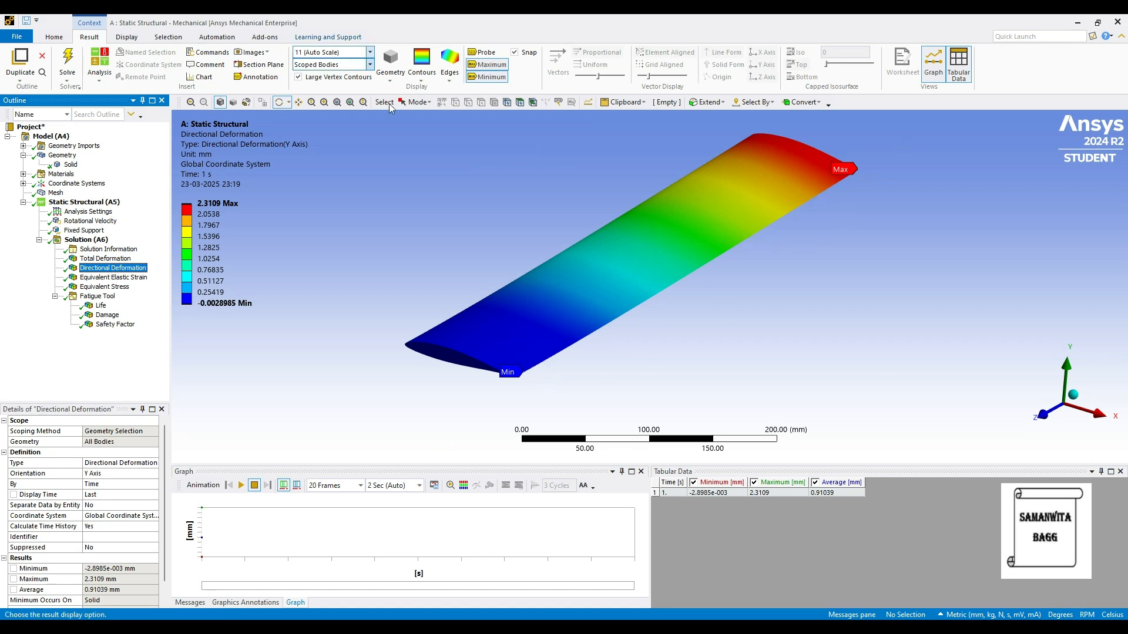
click(488, 77)
click(487, 64)
click(484, 53)
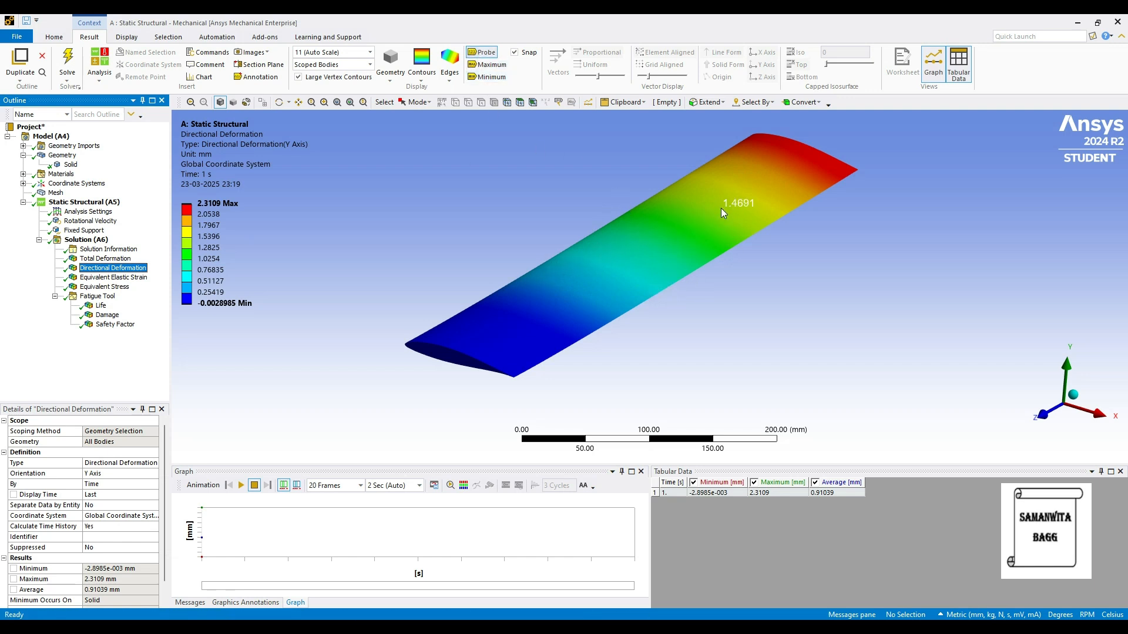
click(484, 53)
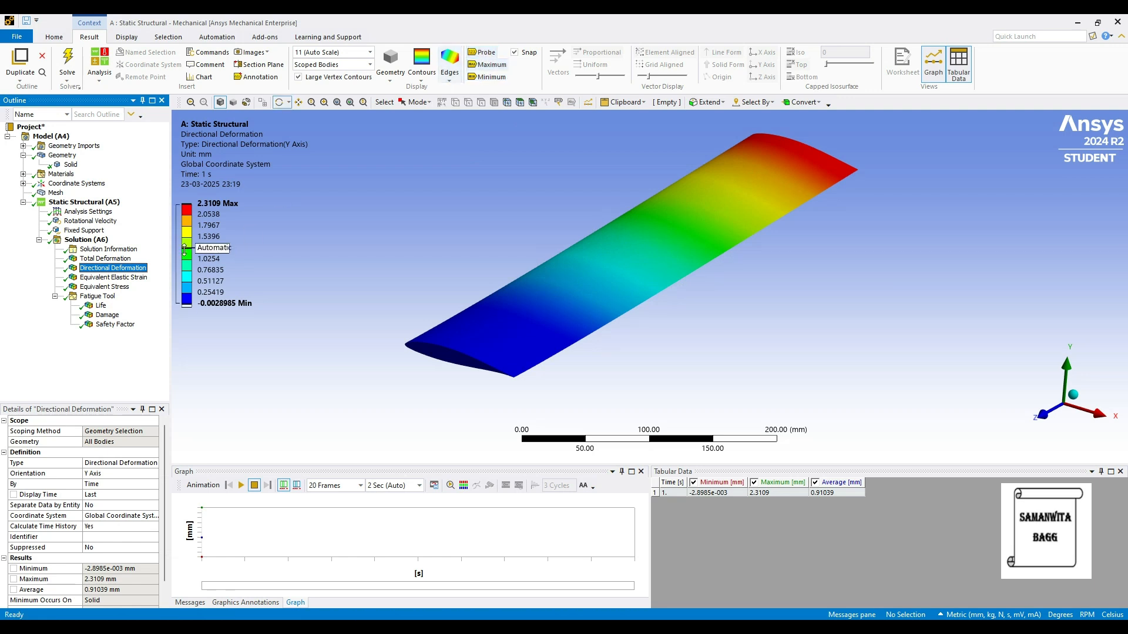
Play the Directional Deformation animation and pause it after viewing the wing's motion.
click(241, 485)
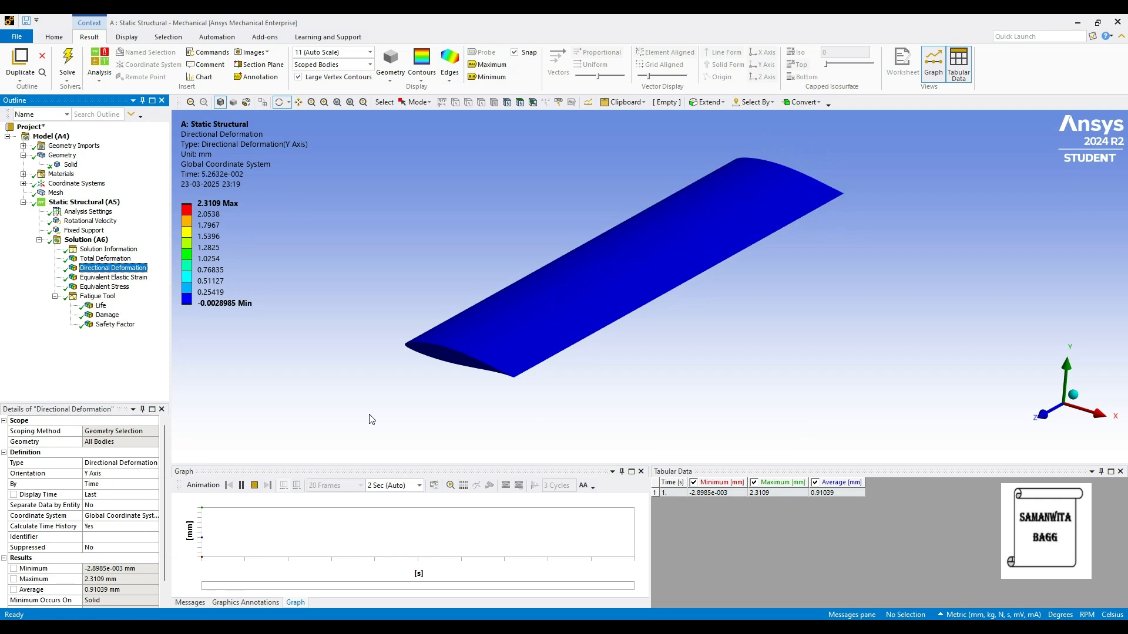
click(242, 485)
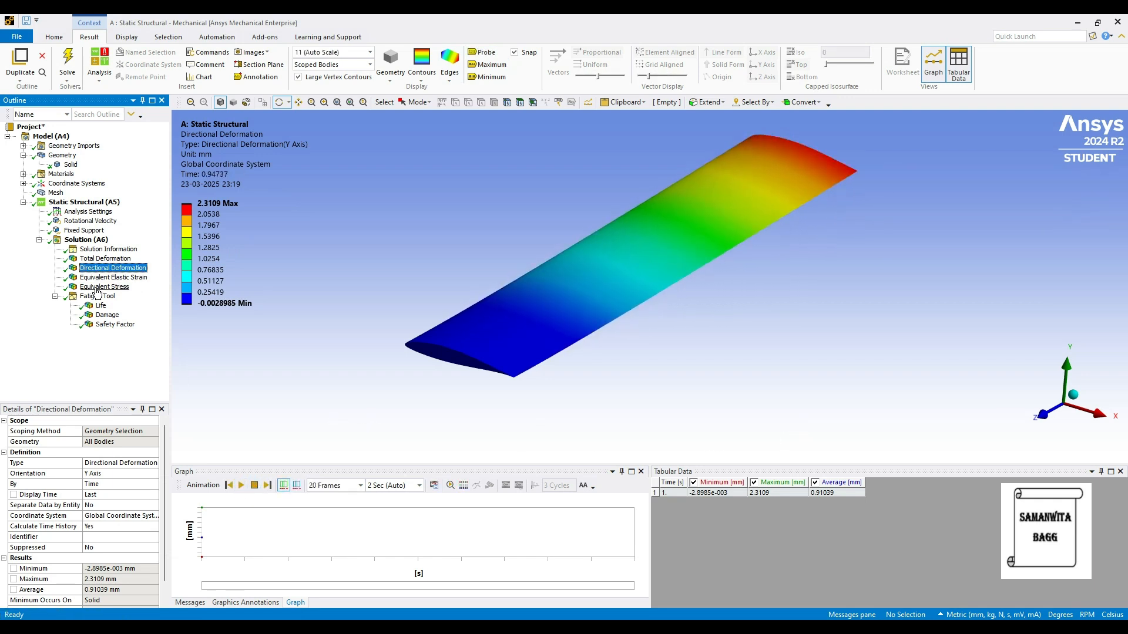
Display the Equivalent Elastic Strain result, check its maximum and minimum locations on the wing, and hide both labels.
click(113, 278)
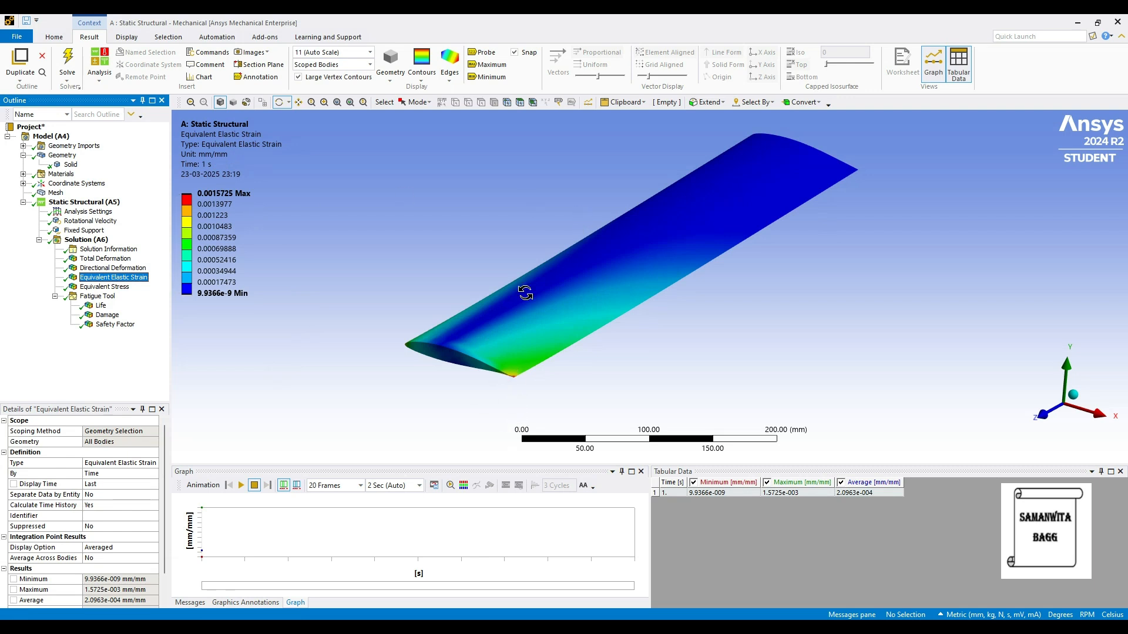
click(487, 64)
click(484, 77)
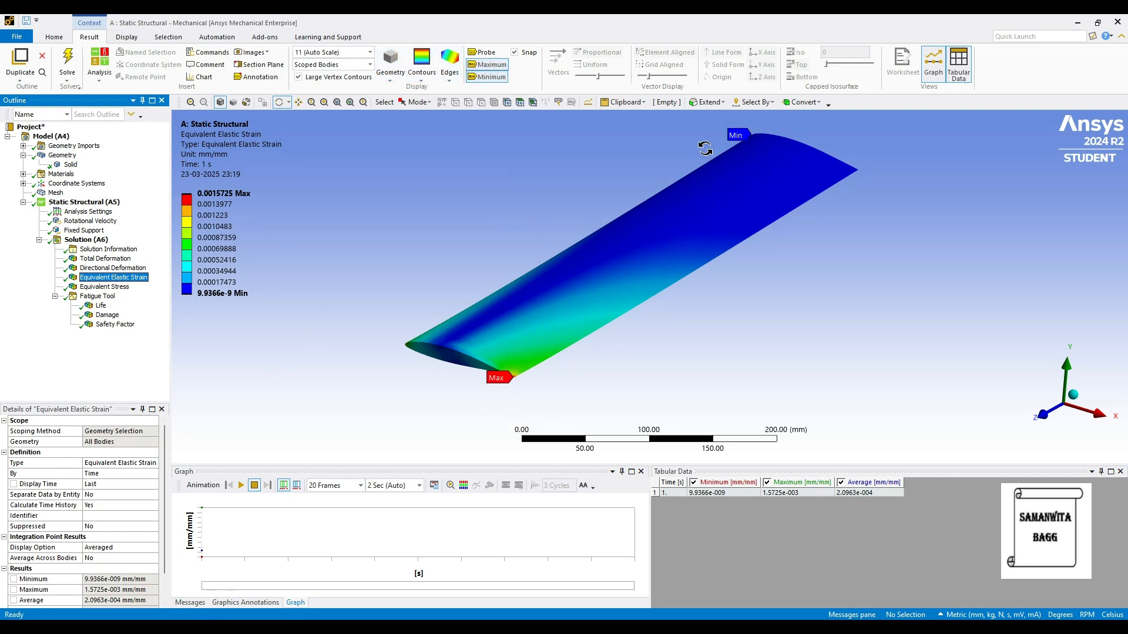
click(241, 238)
click(488, 65)
click(488, 76)
Review the Equivalent Stress result and the Fatigue Tool's Life and Damage results, examining the wing's root end.
click(104, 287)
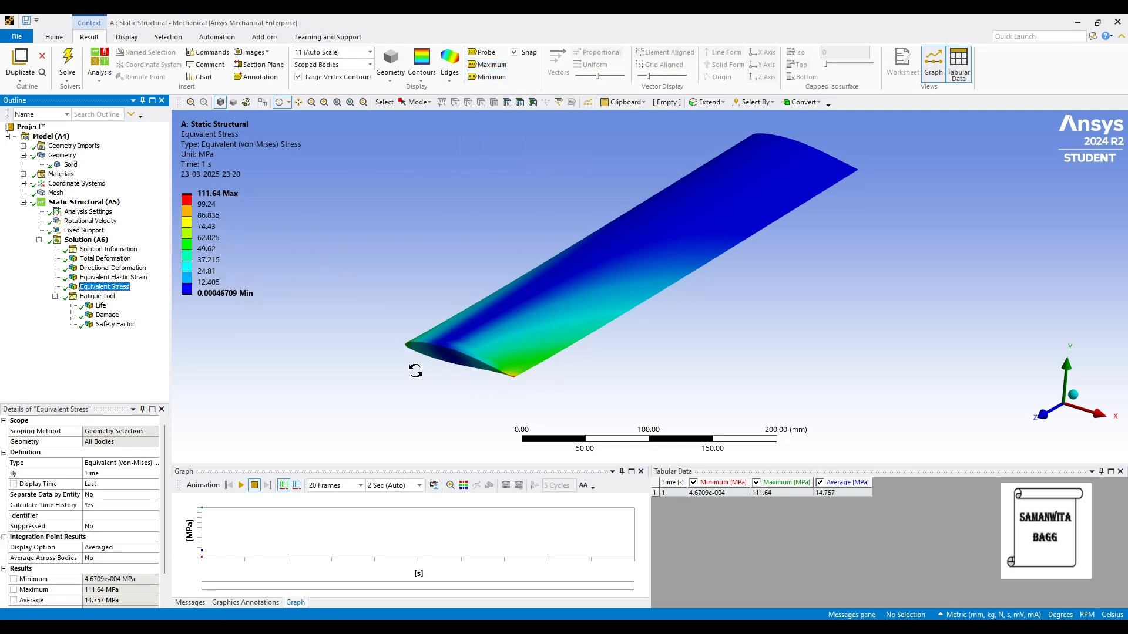
click(228, 203)
click(101, 306)
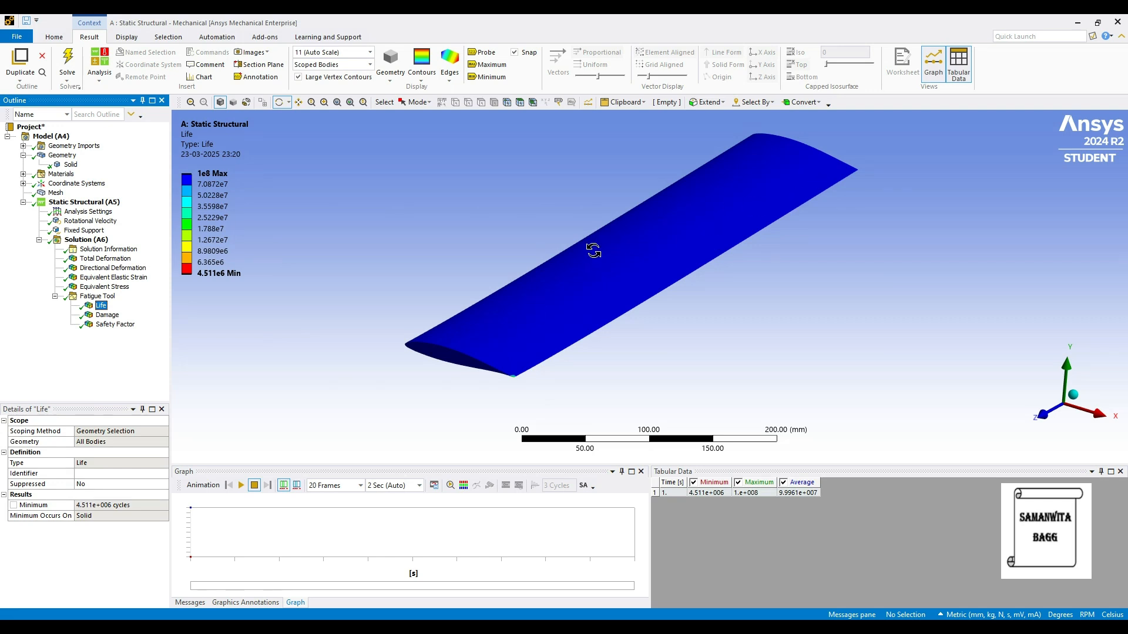
scroll(584, 369, up, 2)
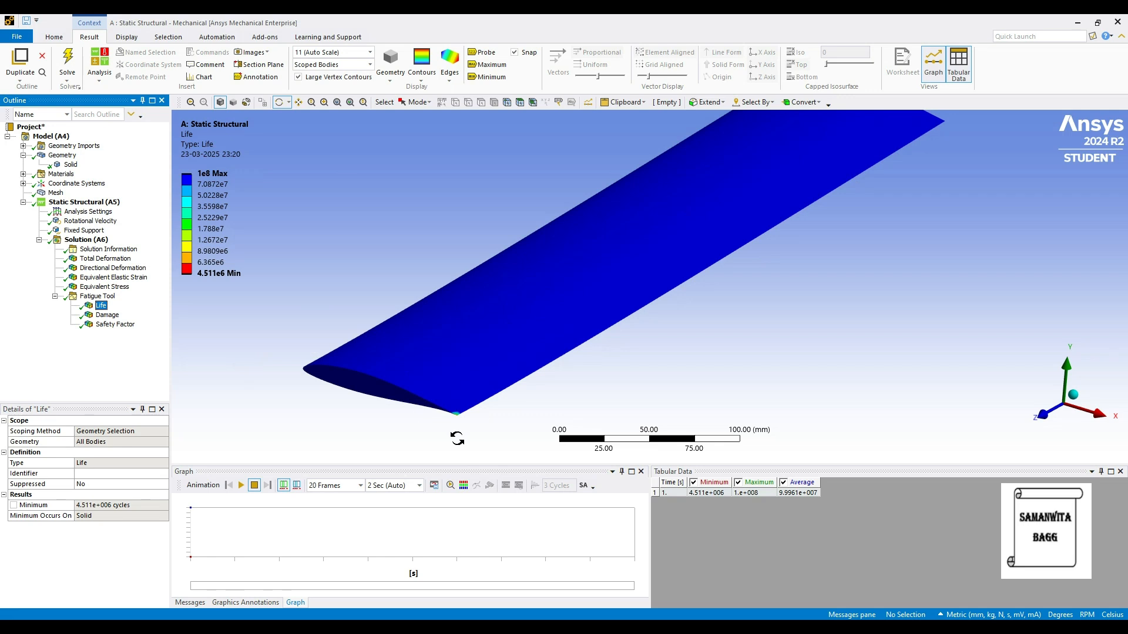
click(108, 316)
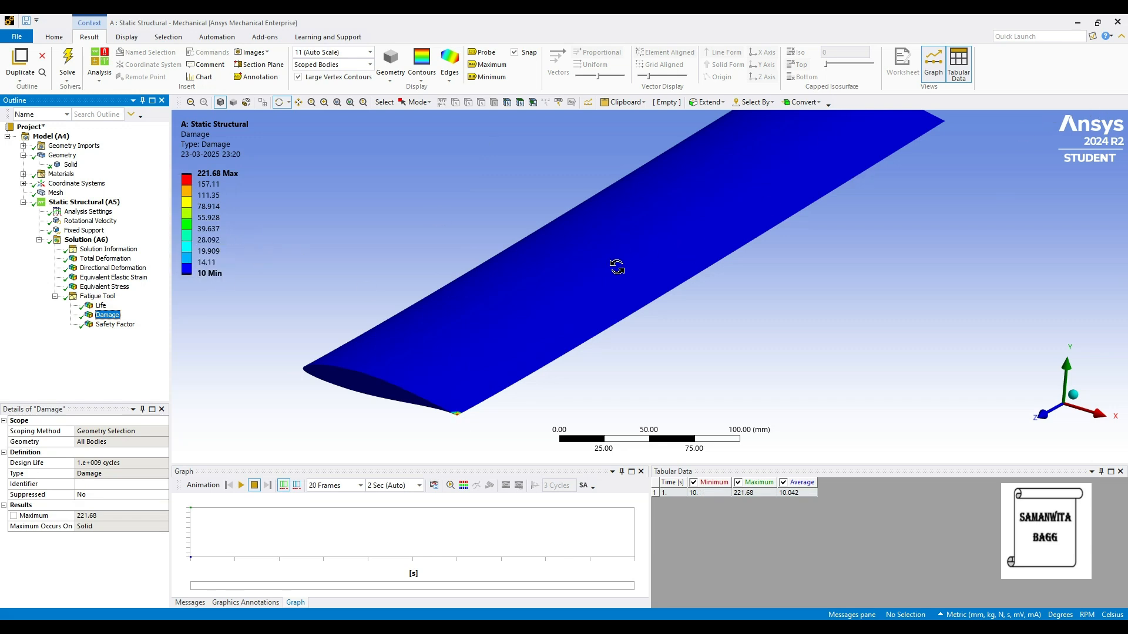
Display the Fatigue Tool's Safety Factor result and label its maximum and minimum locations on the wing.
click(114, 325)
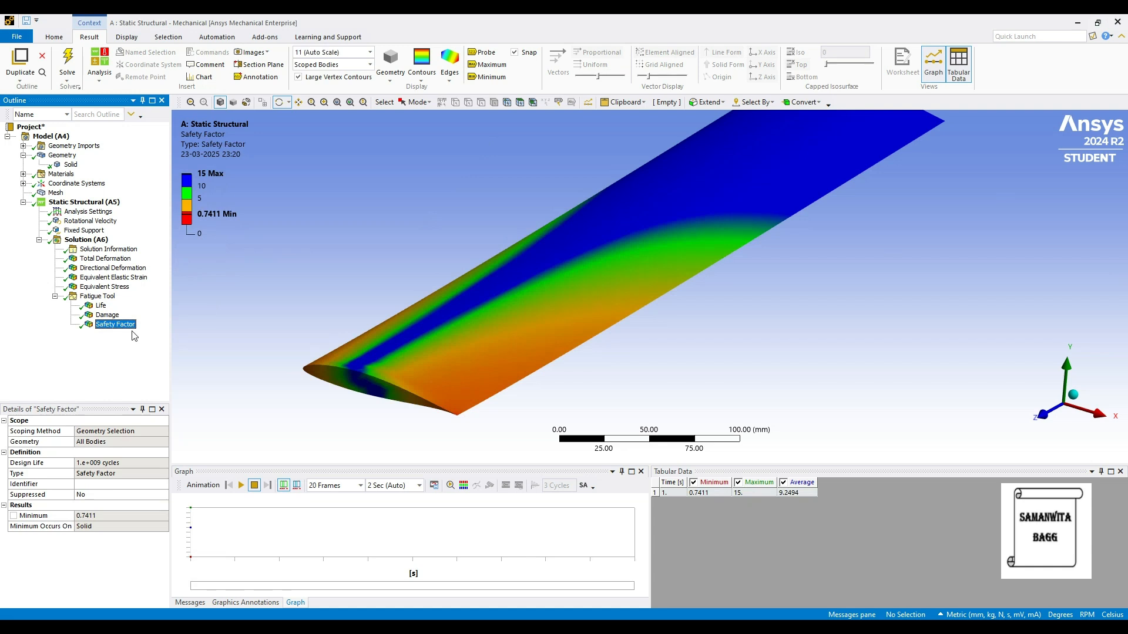
scroll(693, 226, down, 1)
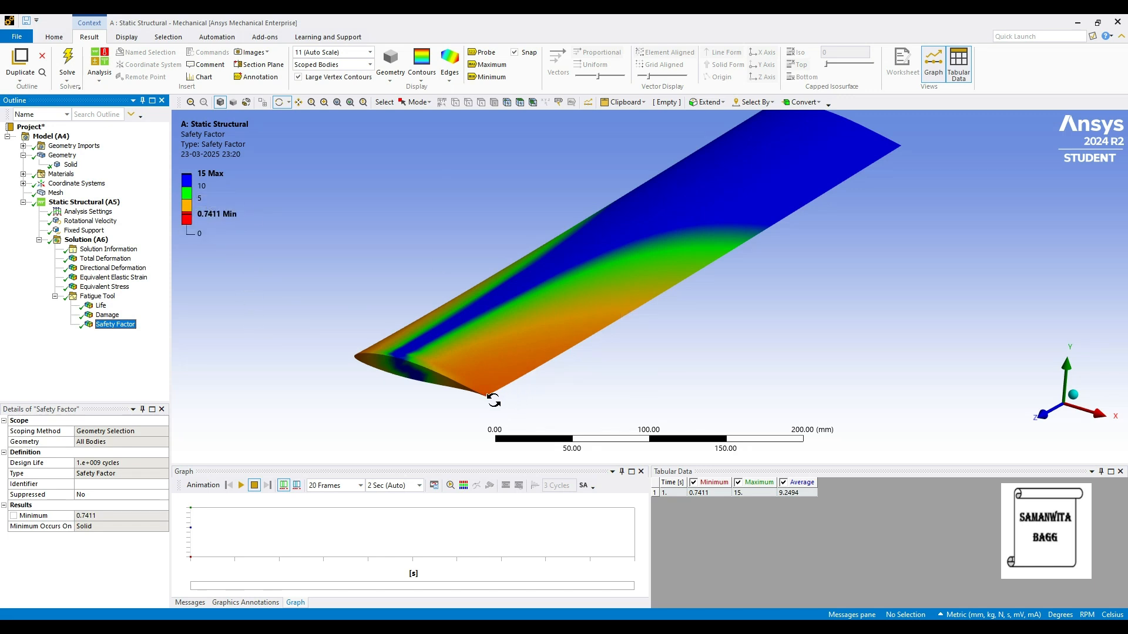
click(488, 65)
click(488, 77)
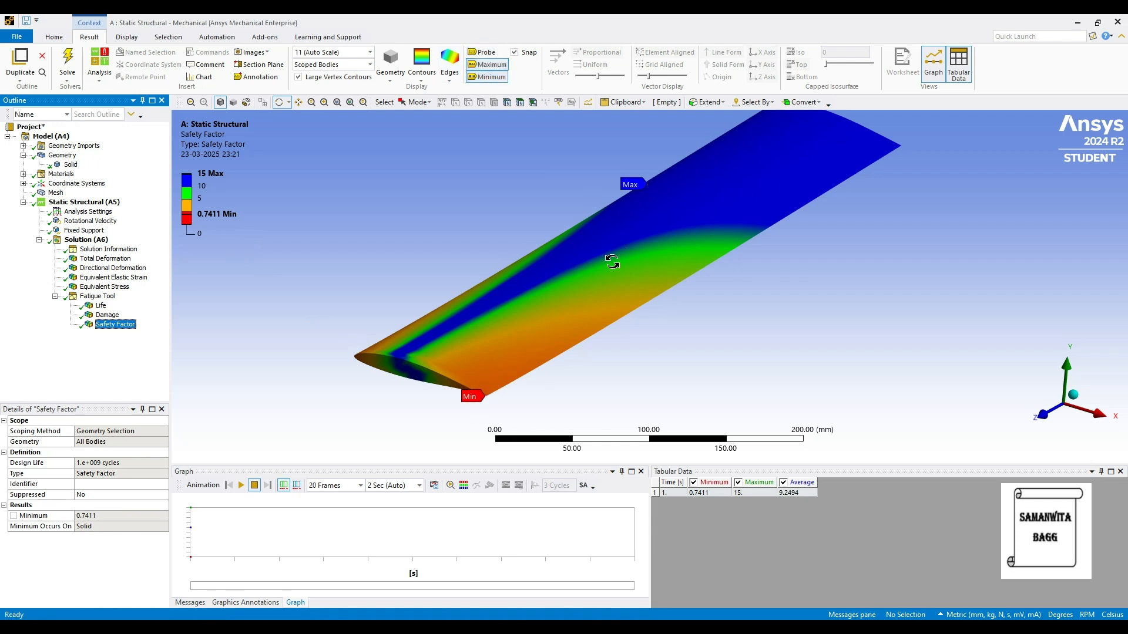